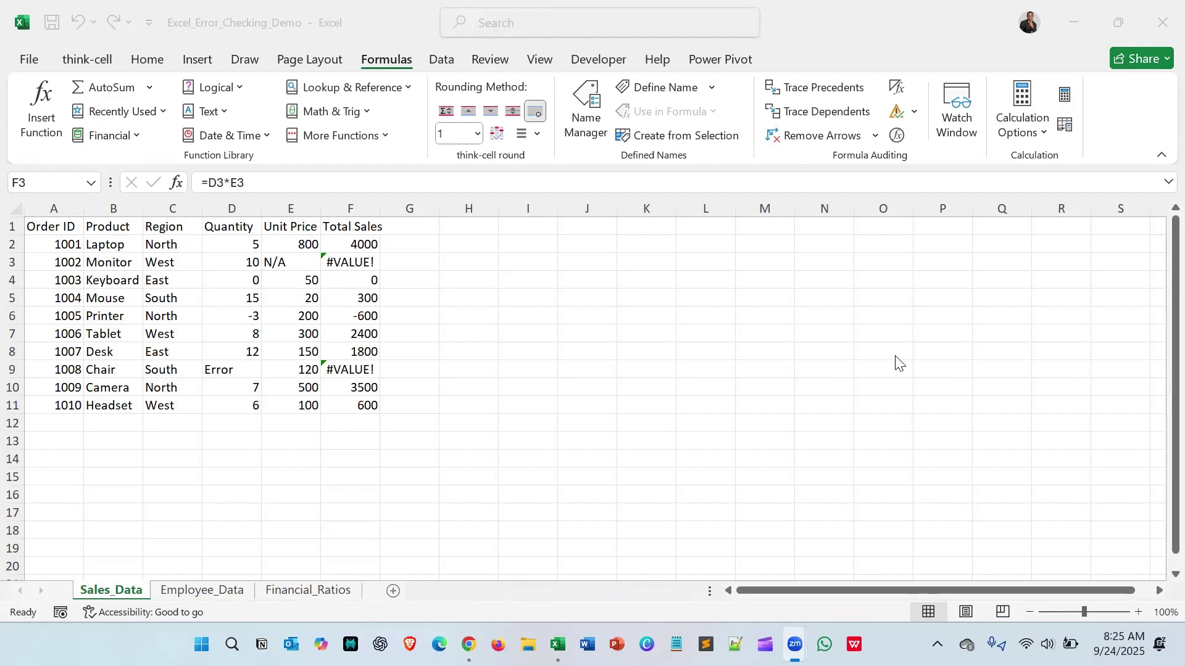
# Inspect the two #VALUE! cells in the Total Sales column and run Error Checking from cell F3.
pyautogui.click(148, 61)
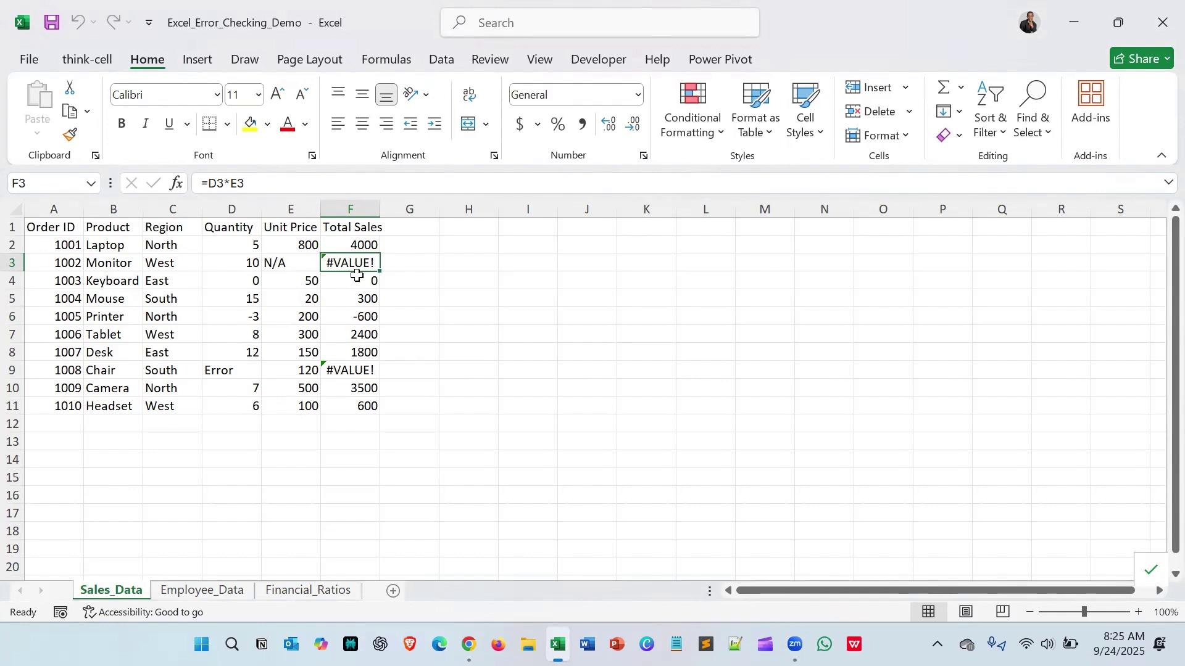
pyautogui.click(348, 369)
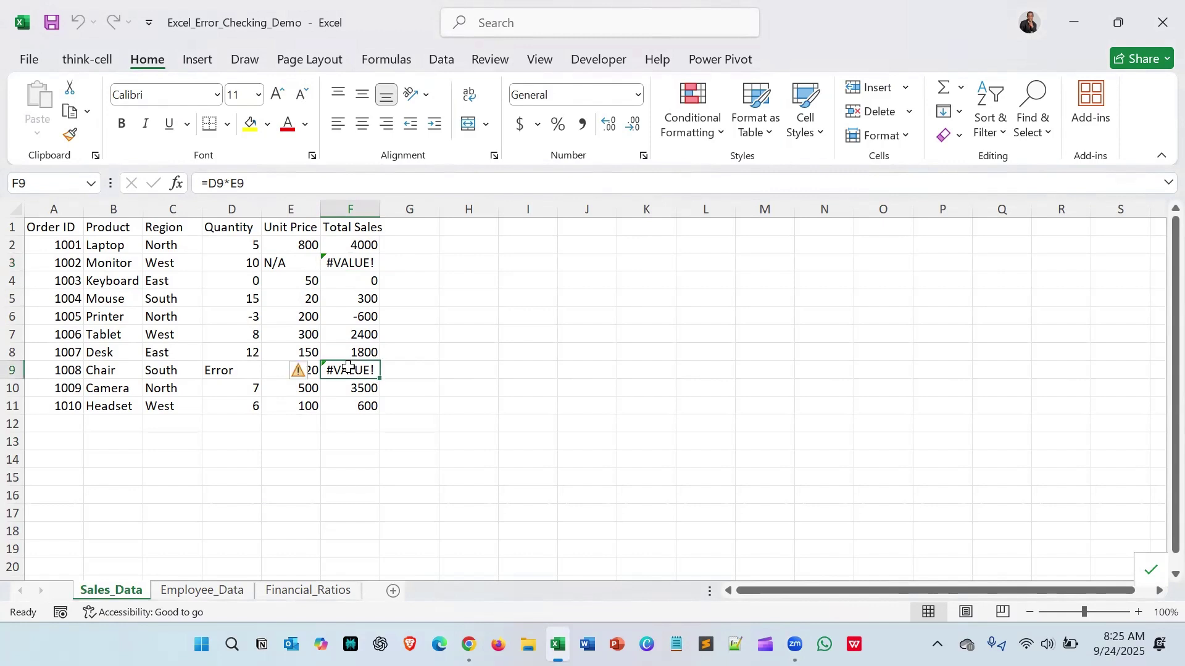
pyautogui.click(355, 260)
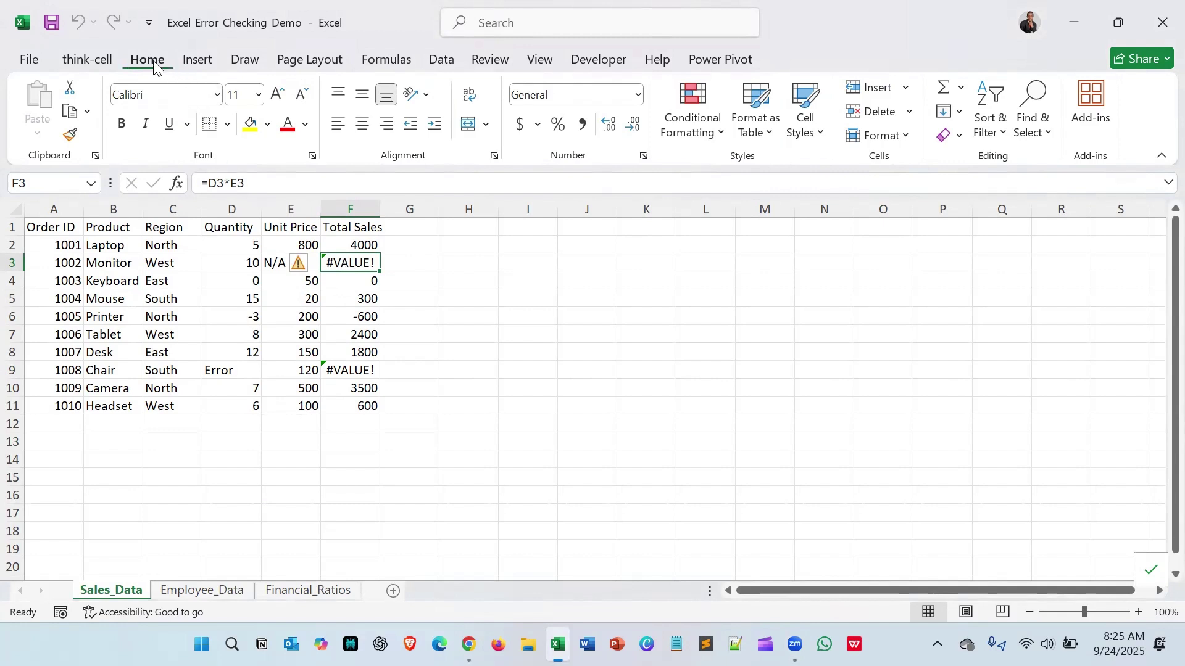
pyautogui.click(386, 69)
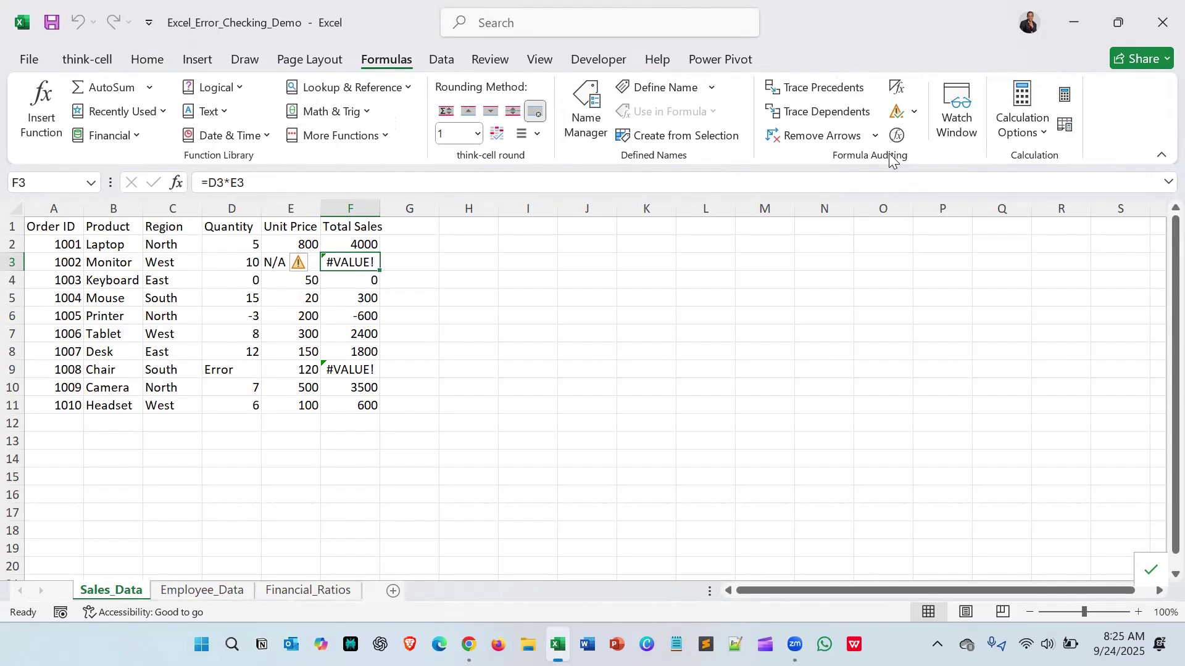
pyautogui.click(900, 113)
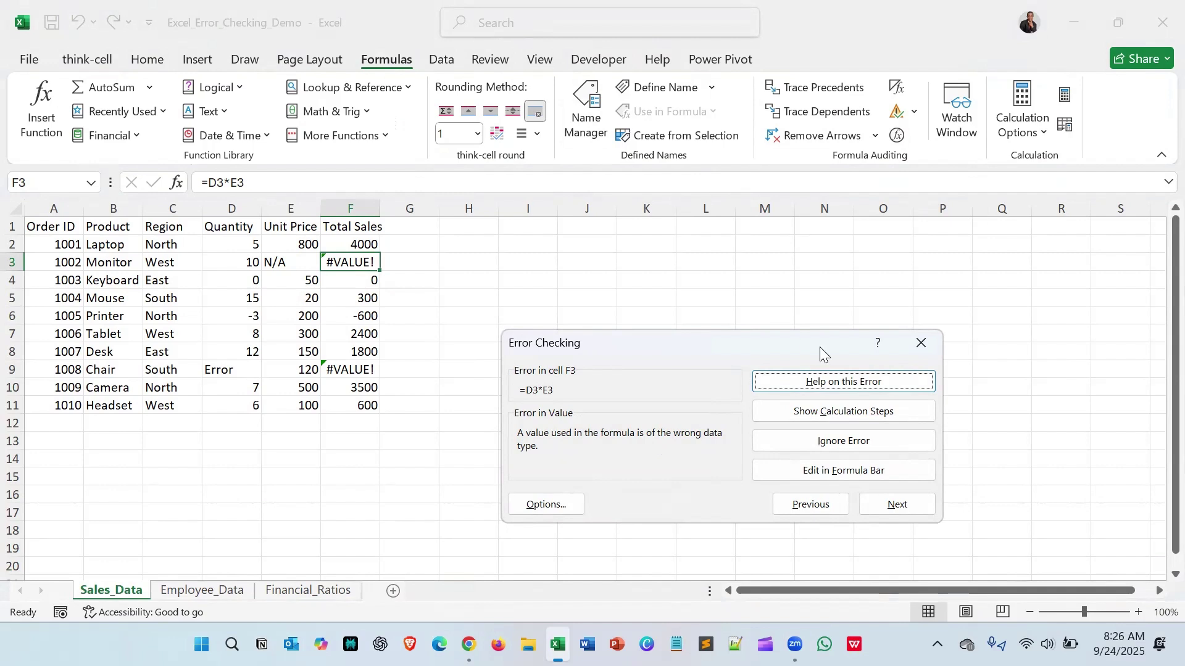
# Look through the online help article for the error in cell F3, returning to Excel to resume error checking.
pyautogui.click(830, 382)
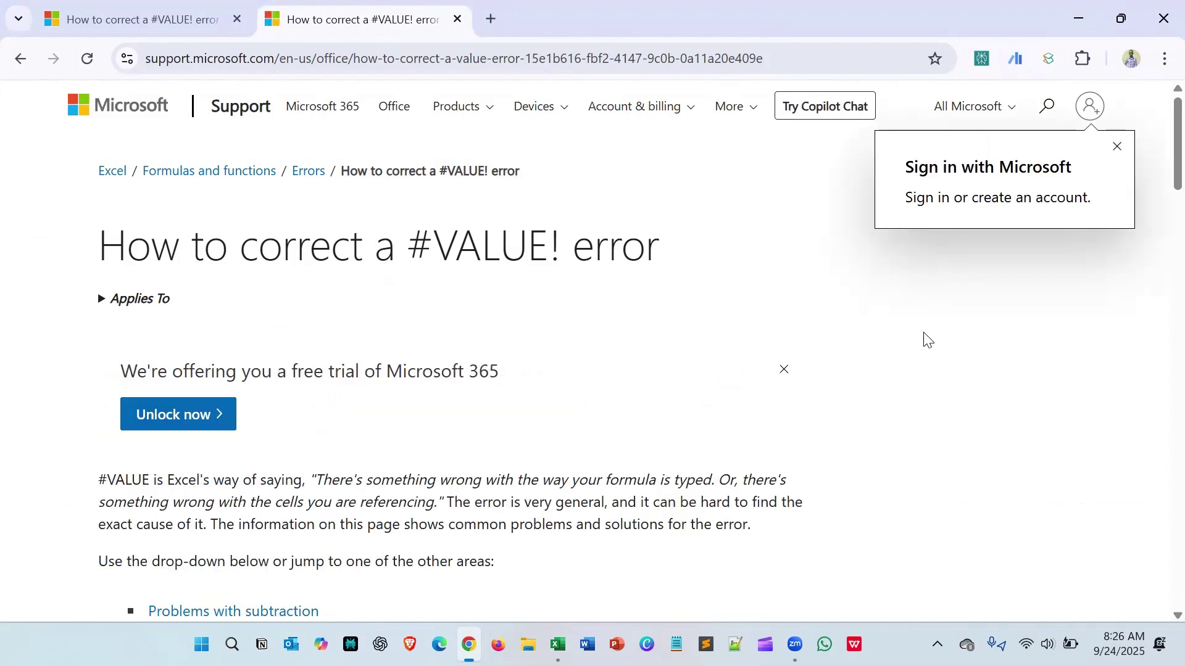
pyautogui.scroll(-9, 927, 340)
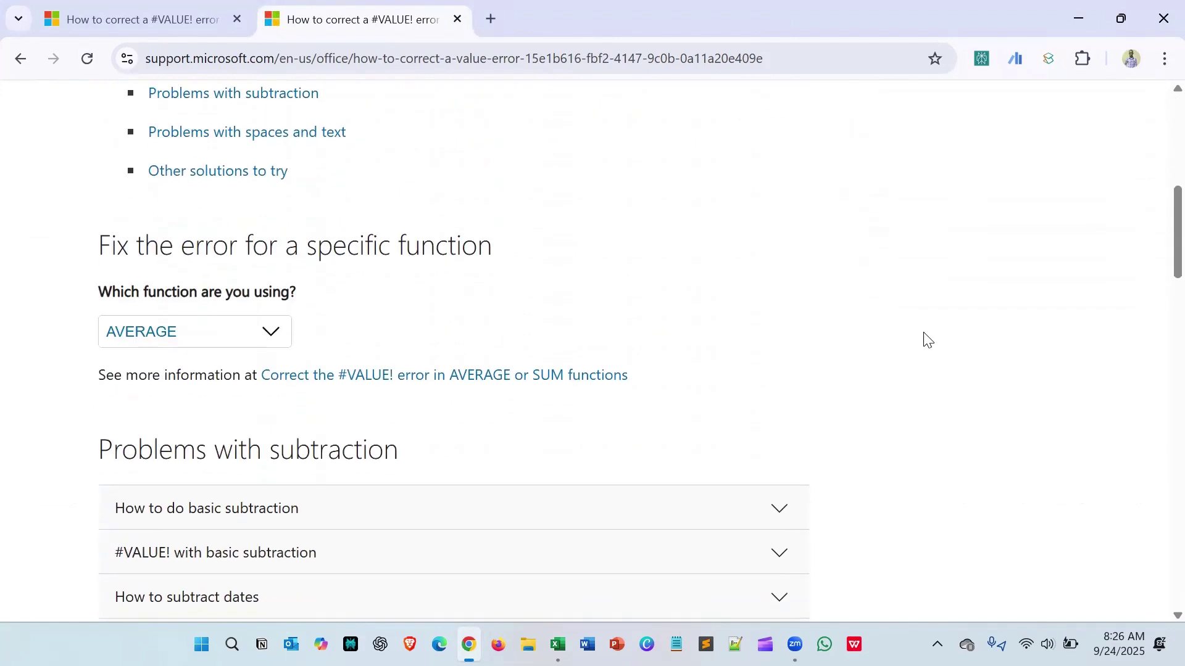
pyautogui.scroll(-15, 927, 340)
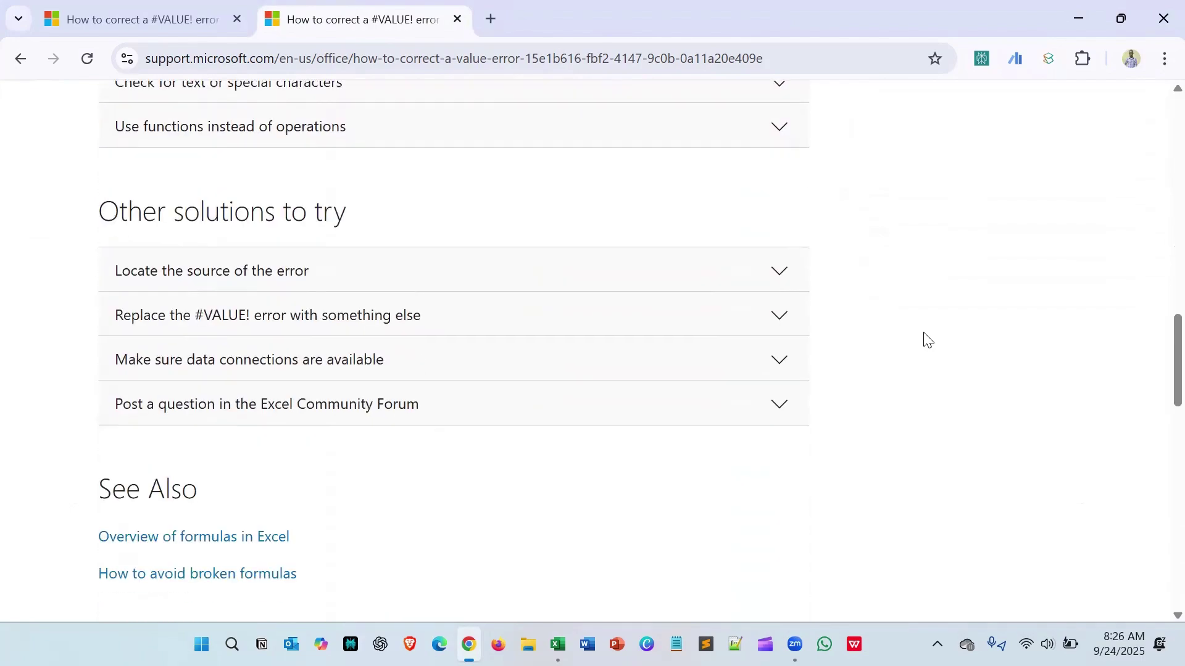
pyautogui.scroll(20, 927, 340)
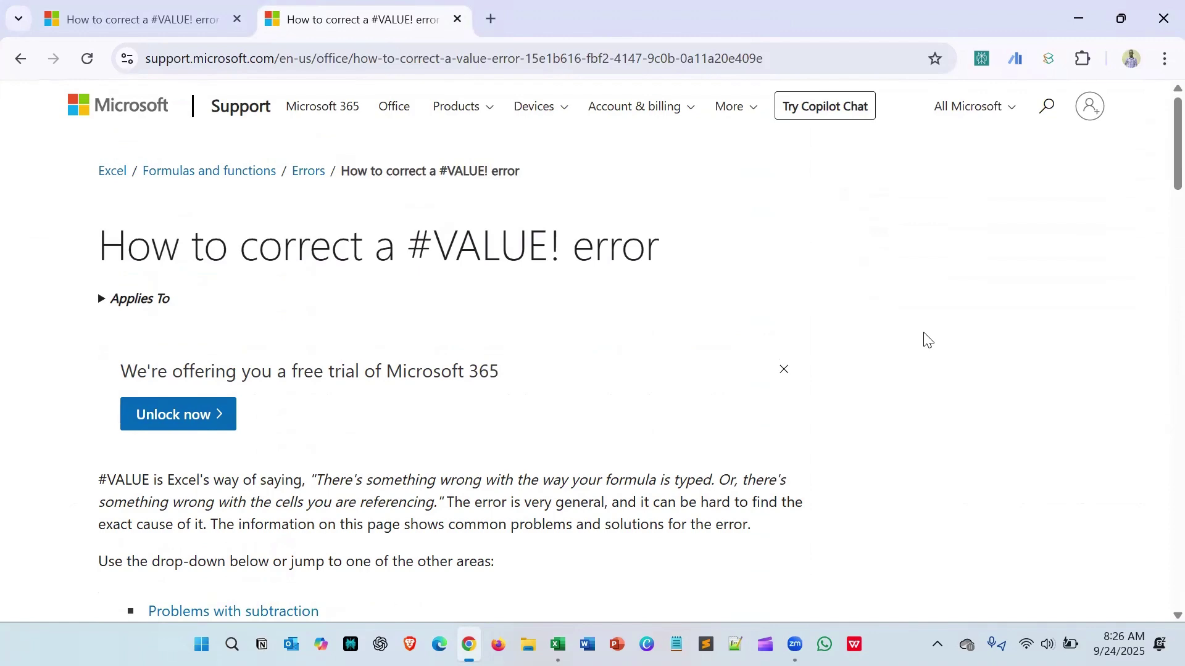
pyautogui.moveTo(557, 644)
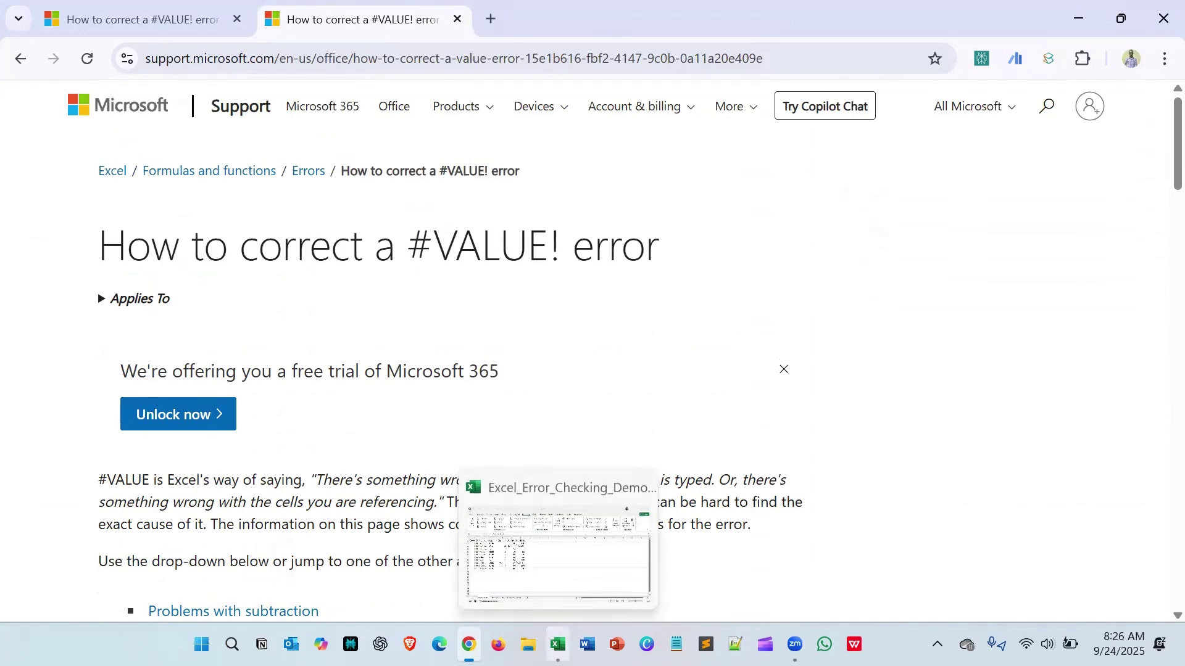
pyautogui.click(557, 644)
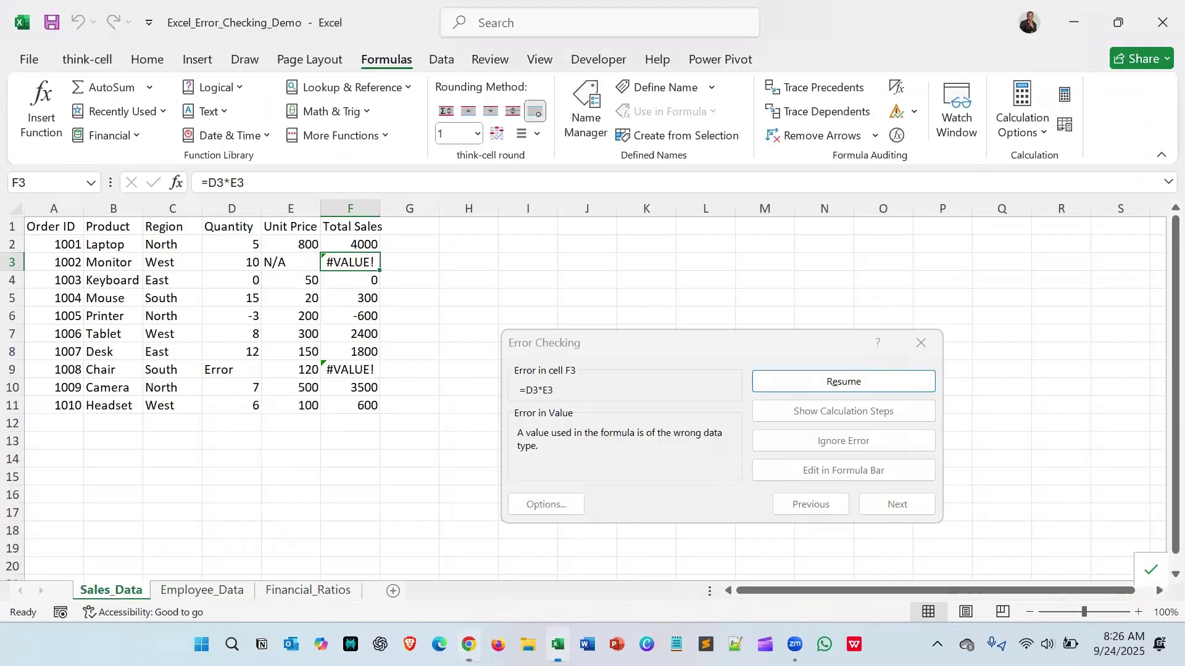
pyautogui.click(812, 379)
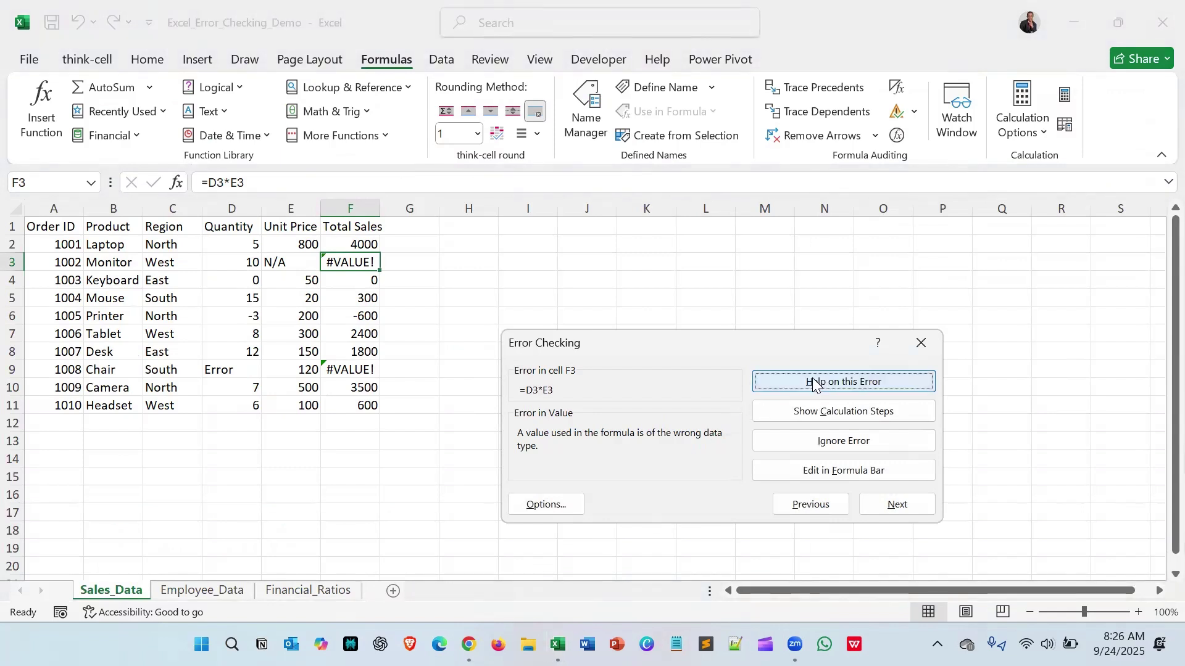
# Show the calculation steps for the formula in F3 and evaluate it through to its result.
pyautogui.click(820, 415)
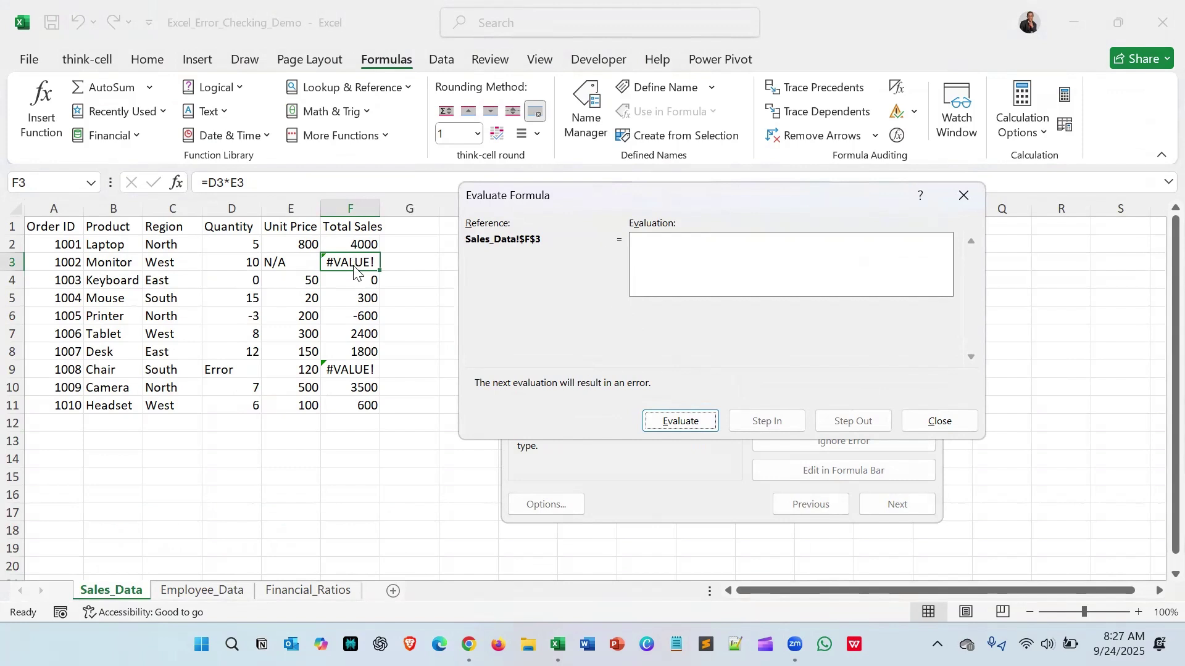
pyautogui.click(679, 422)
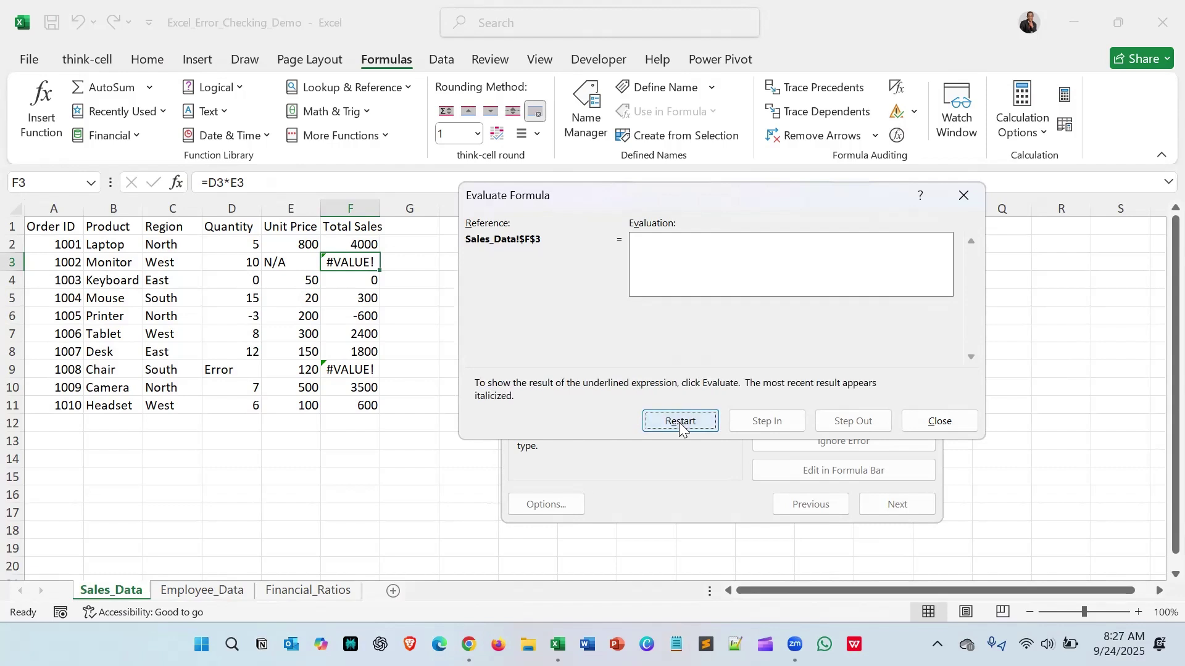
pyautogui.click(678, 422)
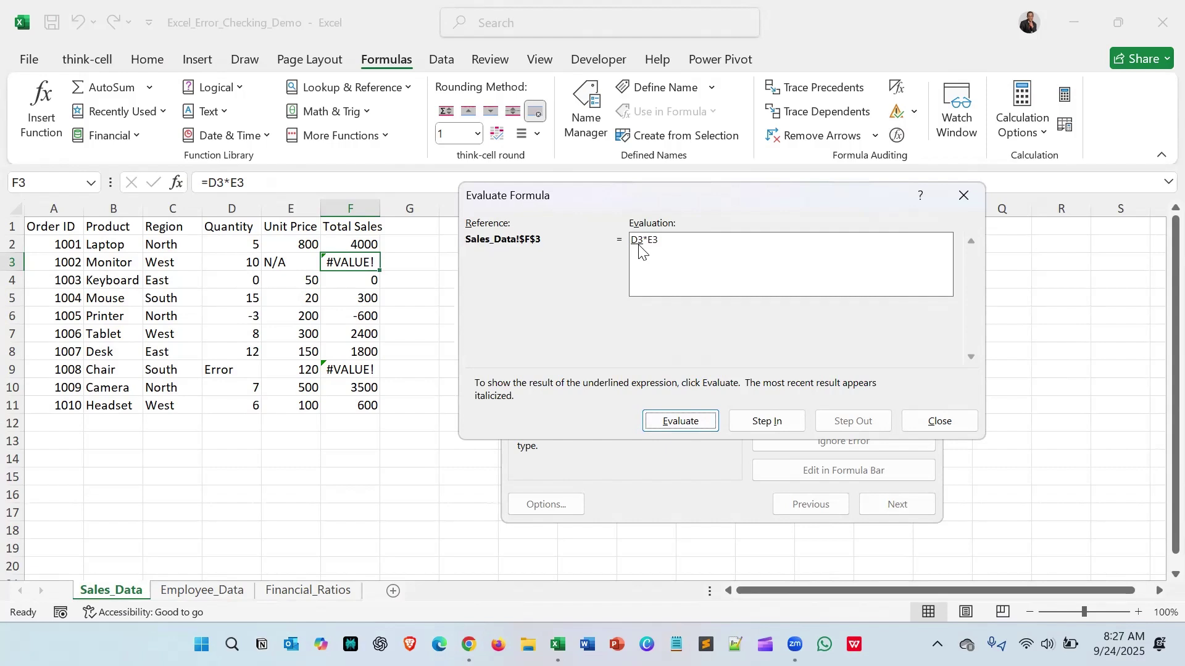
pyautogui.click(674, 426)
pyautogui.click(690, 429)
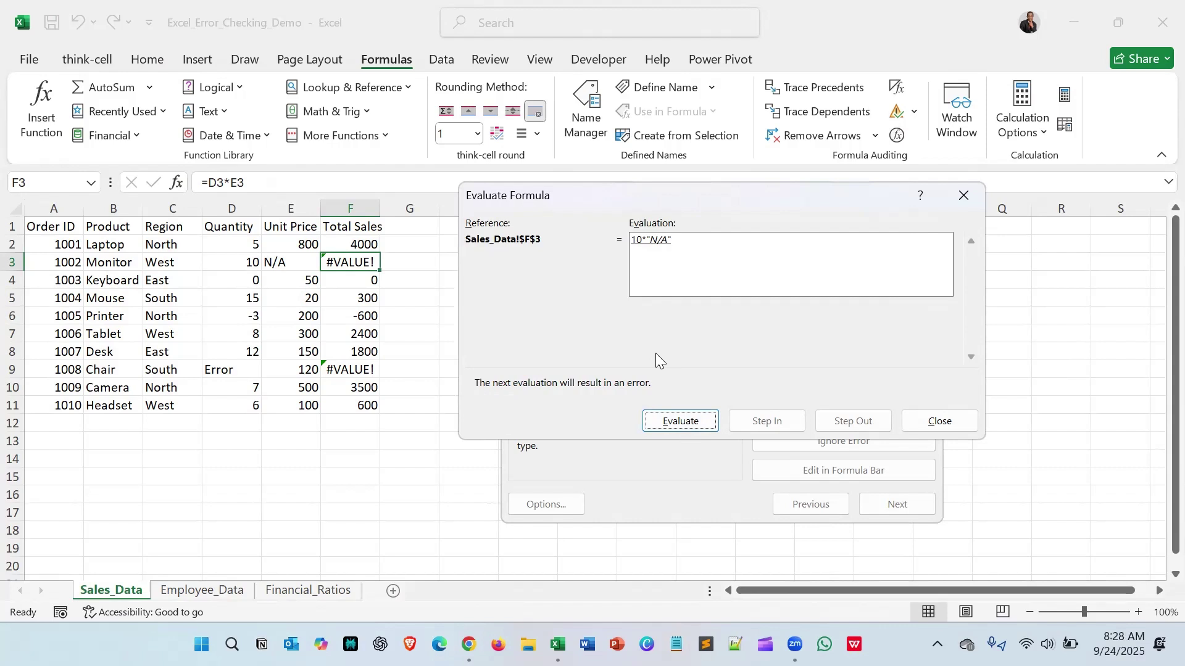
pyautogui.click(677, 425)
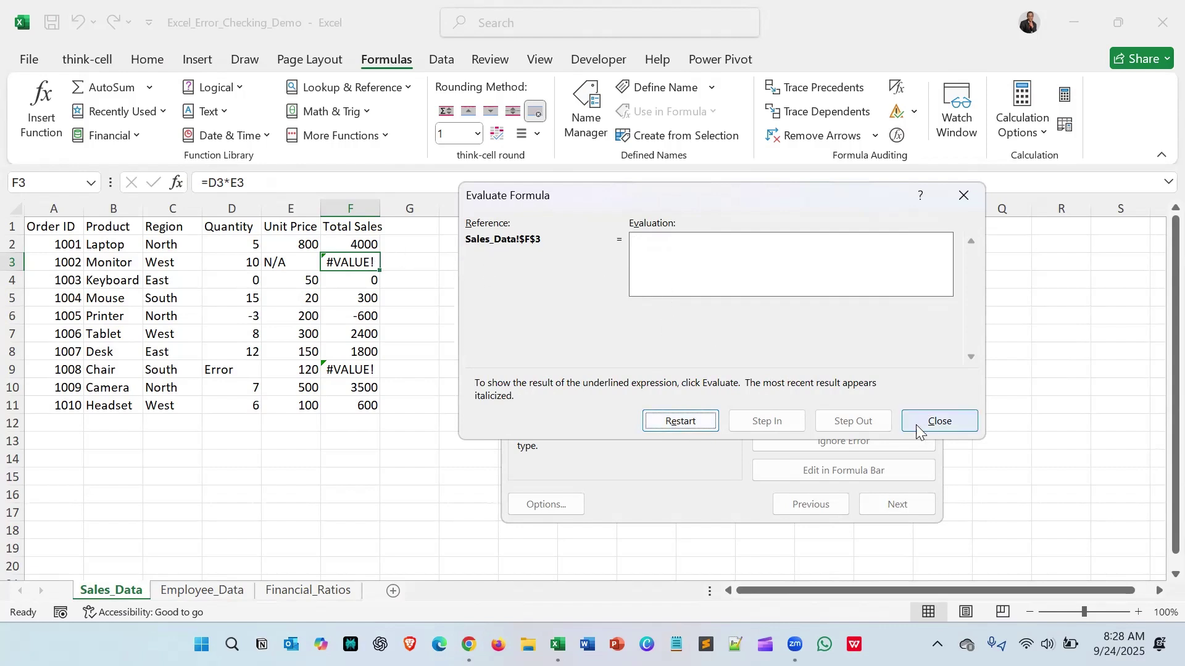
pyautogui.click(937, 422)
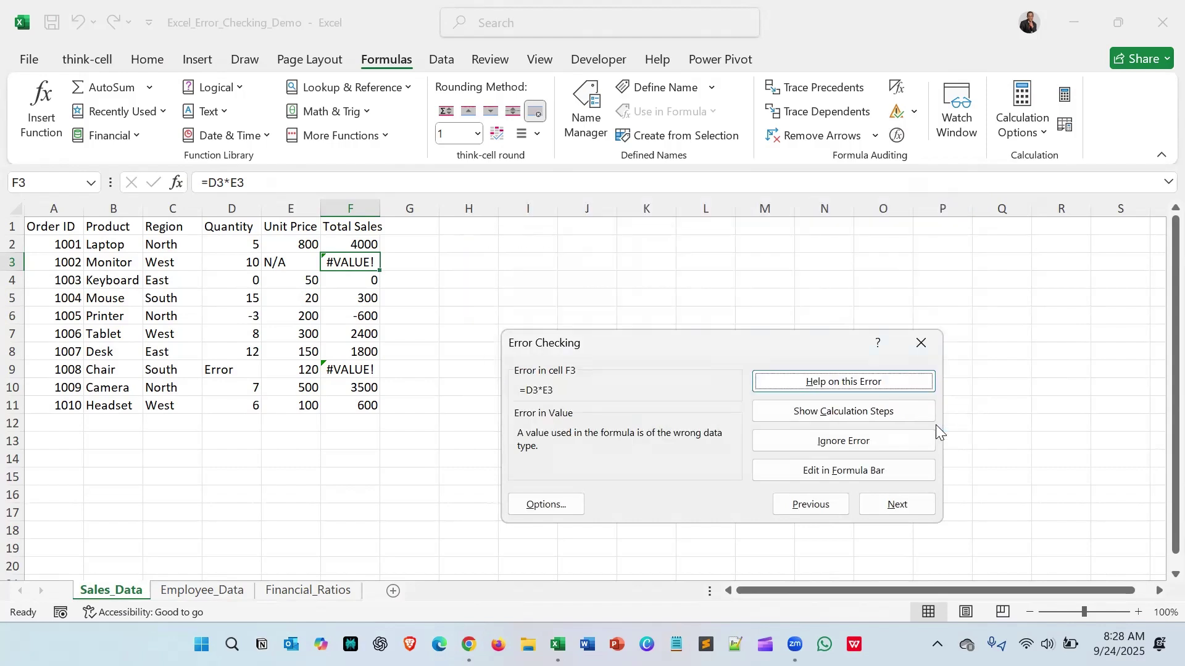
# Replace the Monitor's N/A unit price in cell E3 with 10 and resume error checking.
pyautogui.click(823, 471)
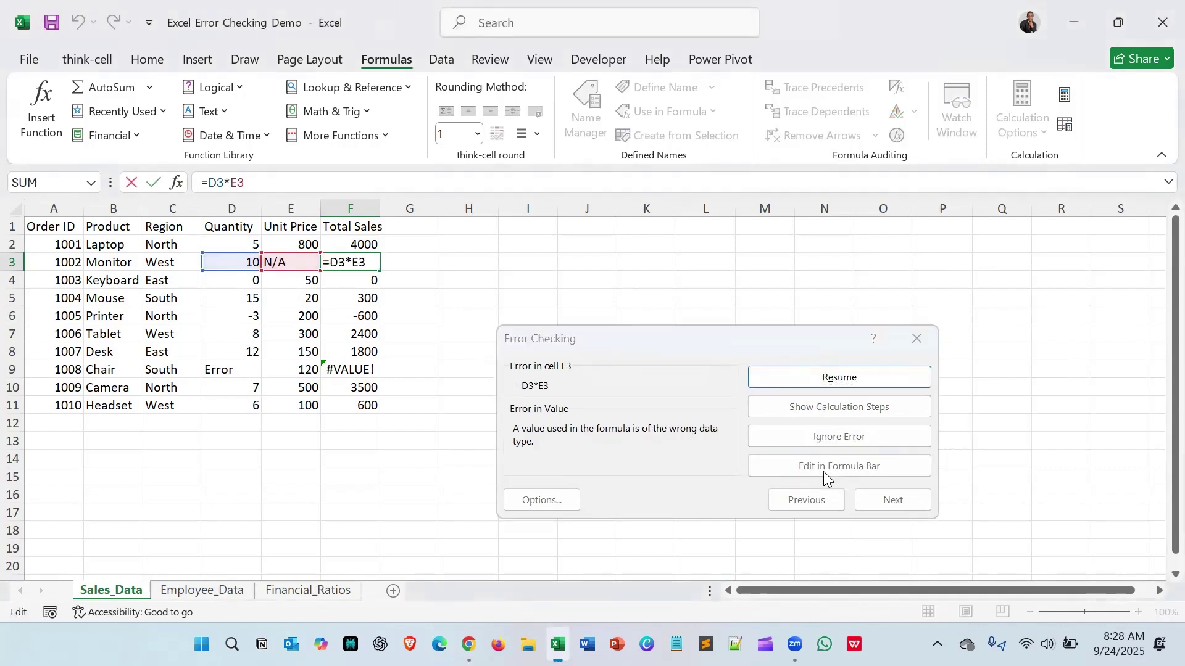
pyautogui.click(279, 263)
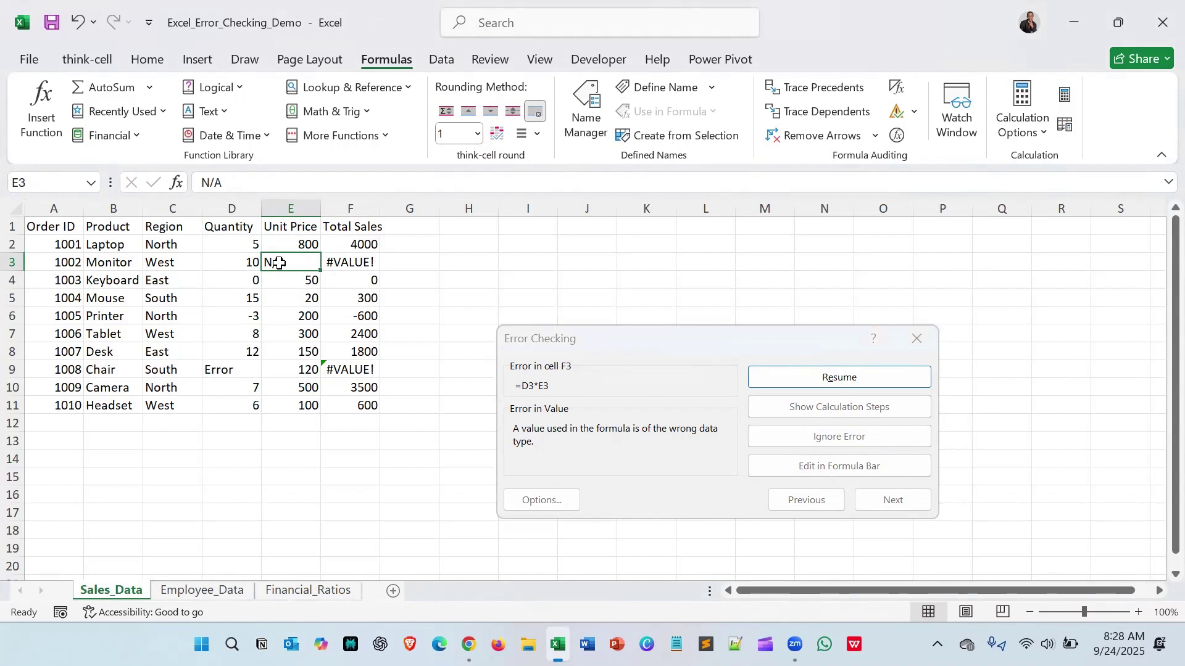
pyautogui.doubleClick(279, 262)
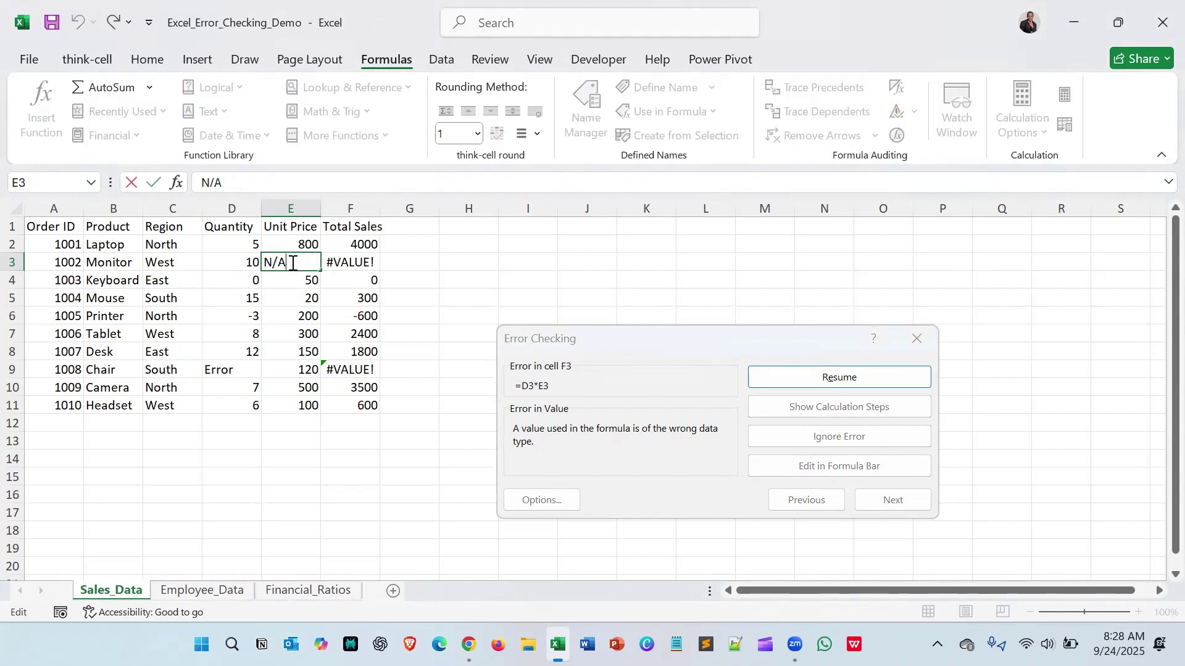
pyautogui.press('BackSpace')
pyautogui.press('BackSpace')
pyautogui.press('BackSpace')
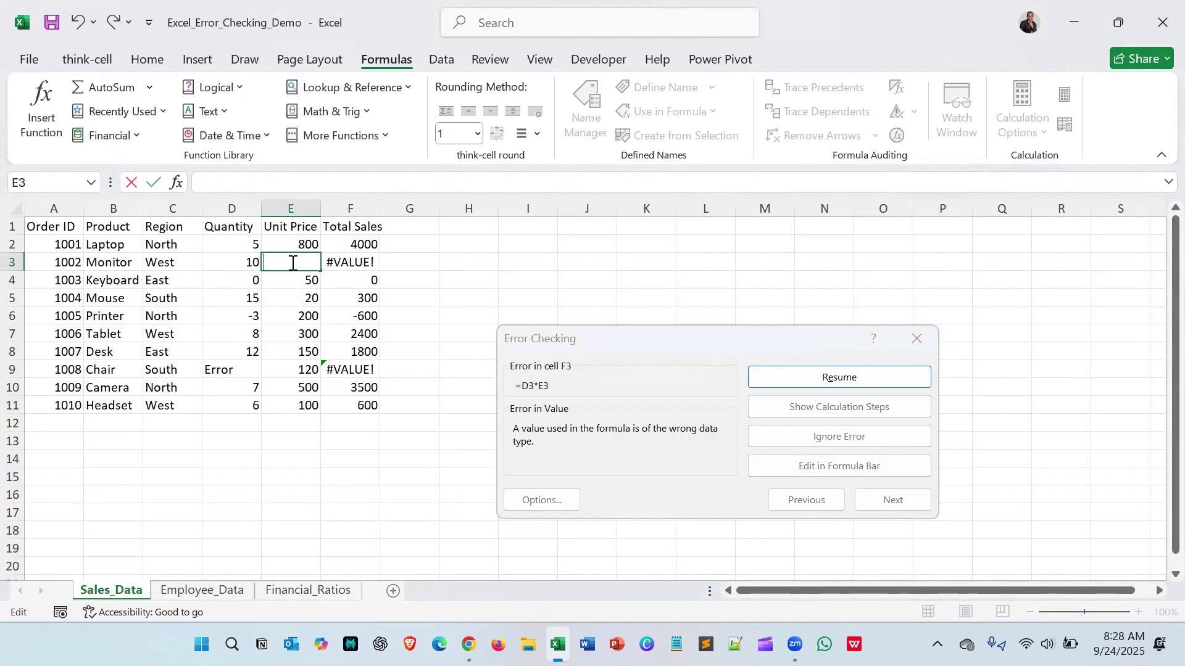
pyautogui.write('10')
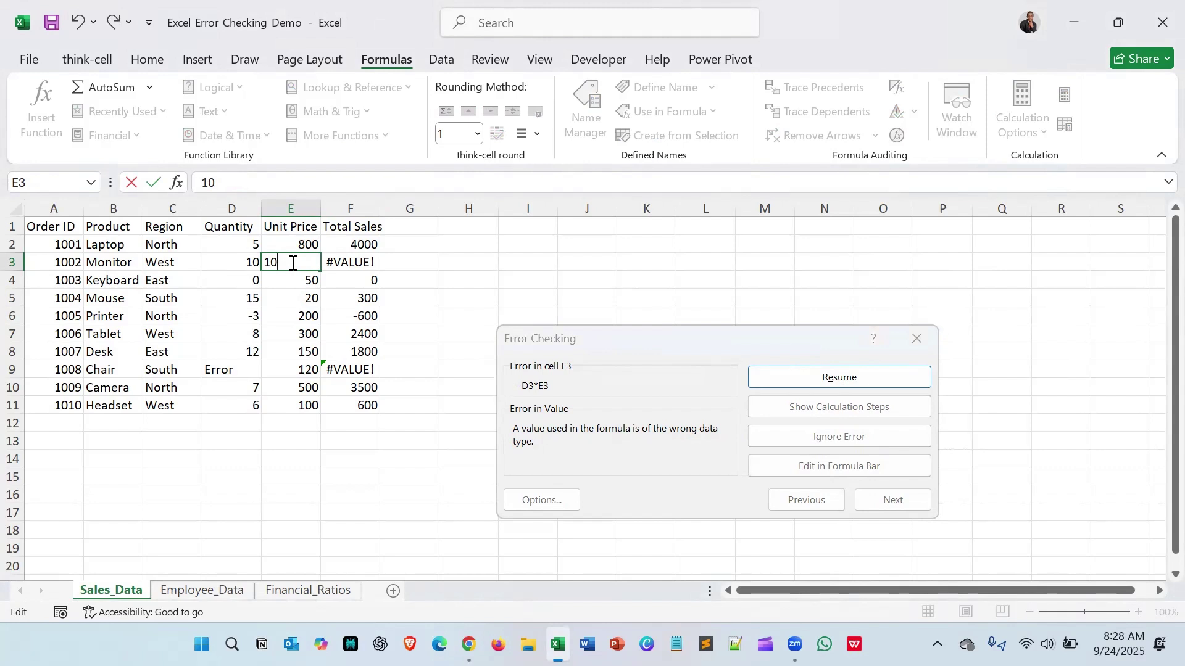
pyautogui.press('Return')
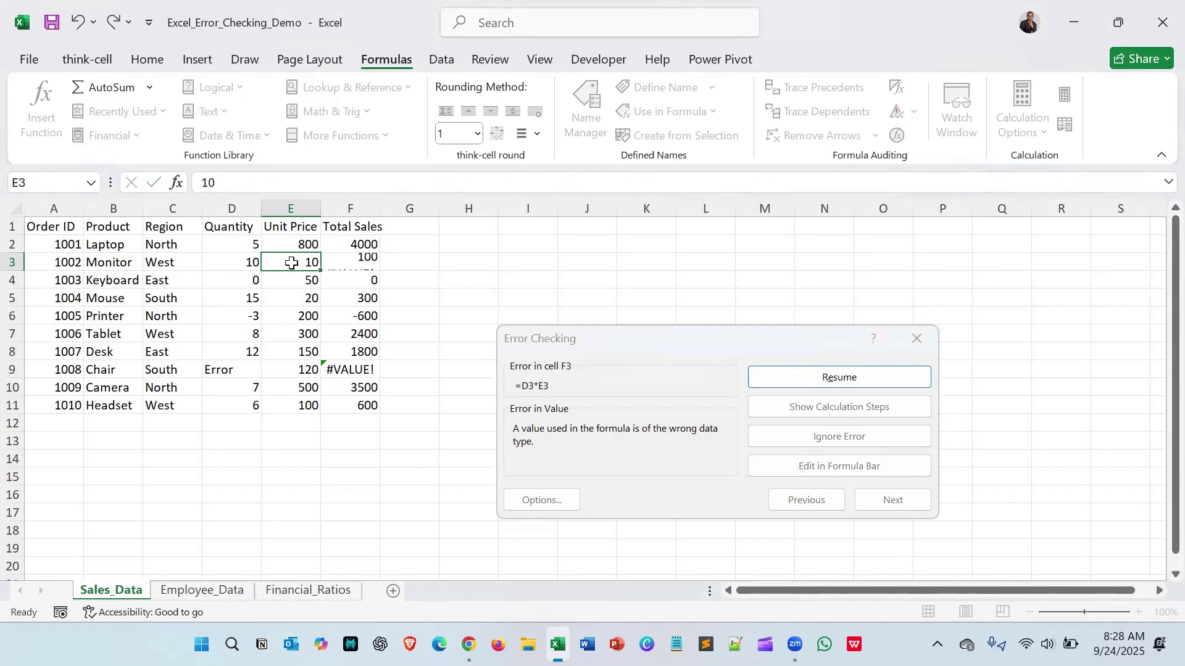
pyautogui.click(873, 378)
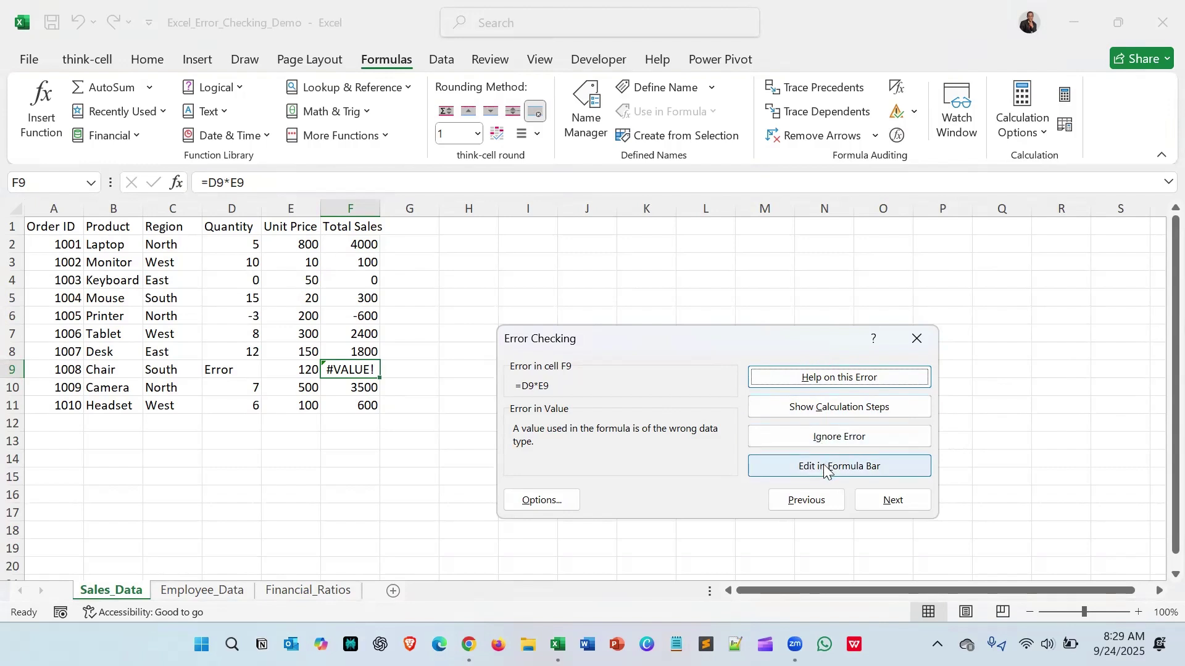
# Show the calculation steps for the formula in F9 and evaluate it through to its result.
pyautogui.click(809, 410)
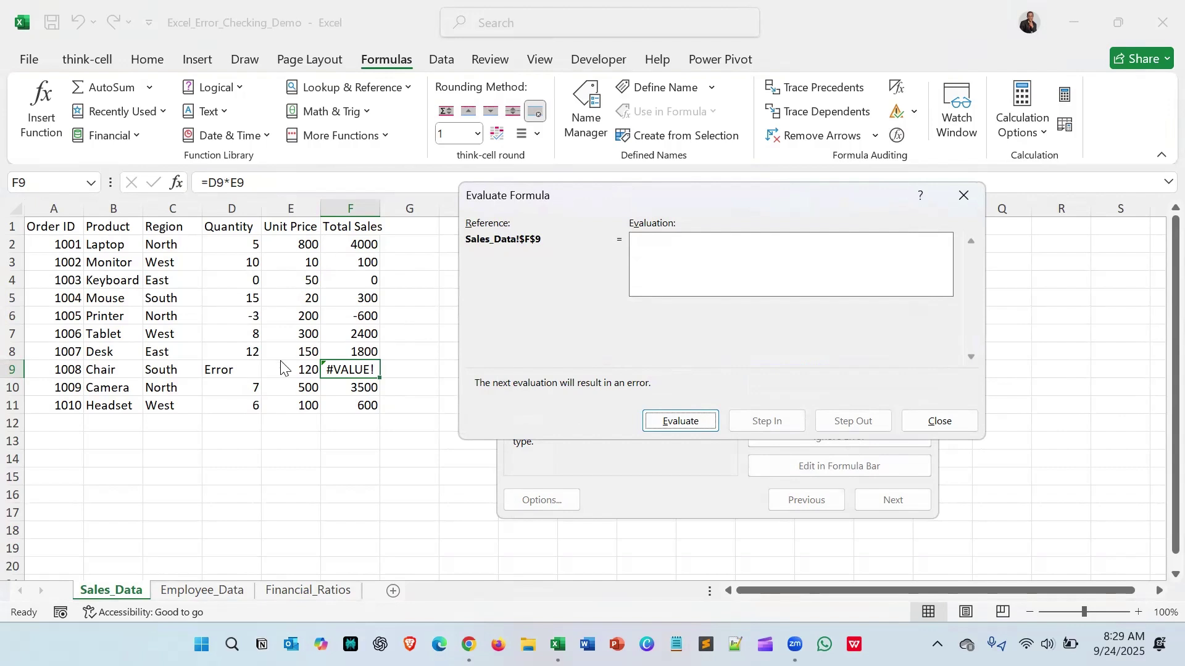
pyautogui.click(706, 422)
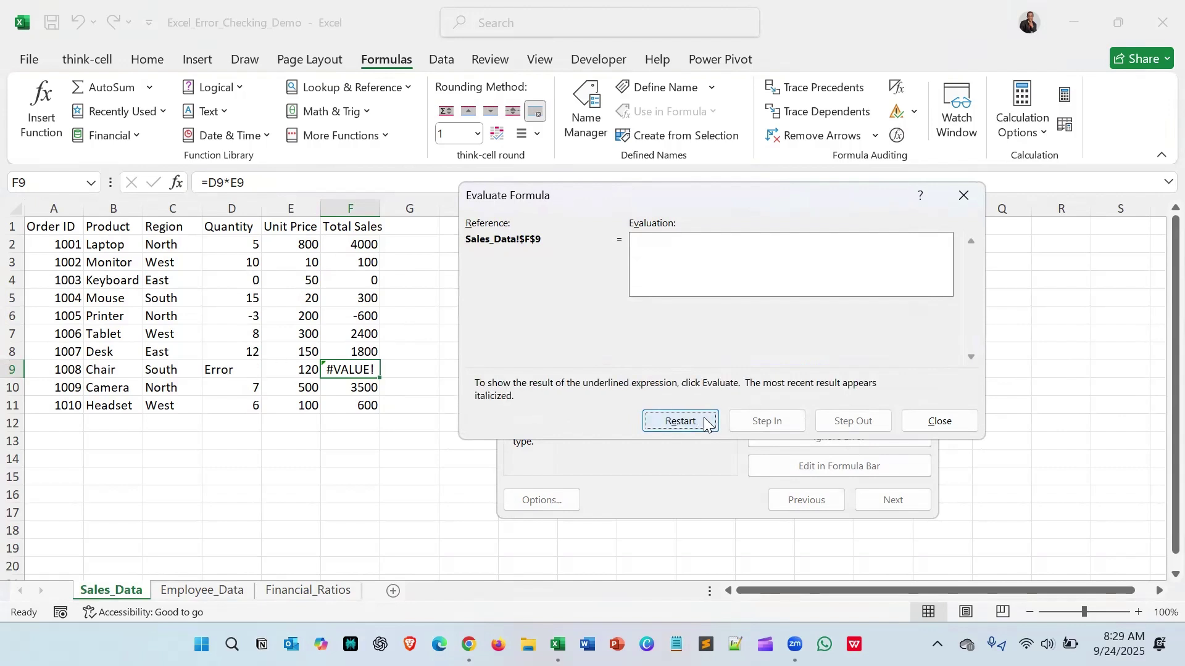
pyautogui.click(705, 421)
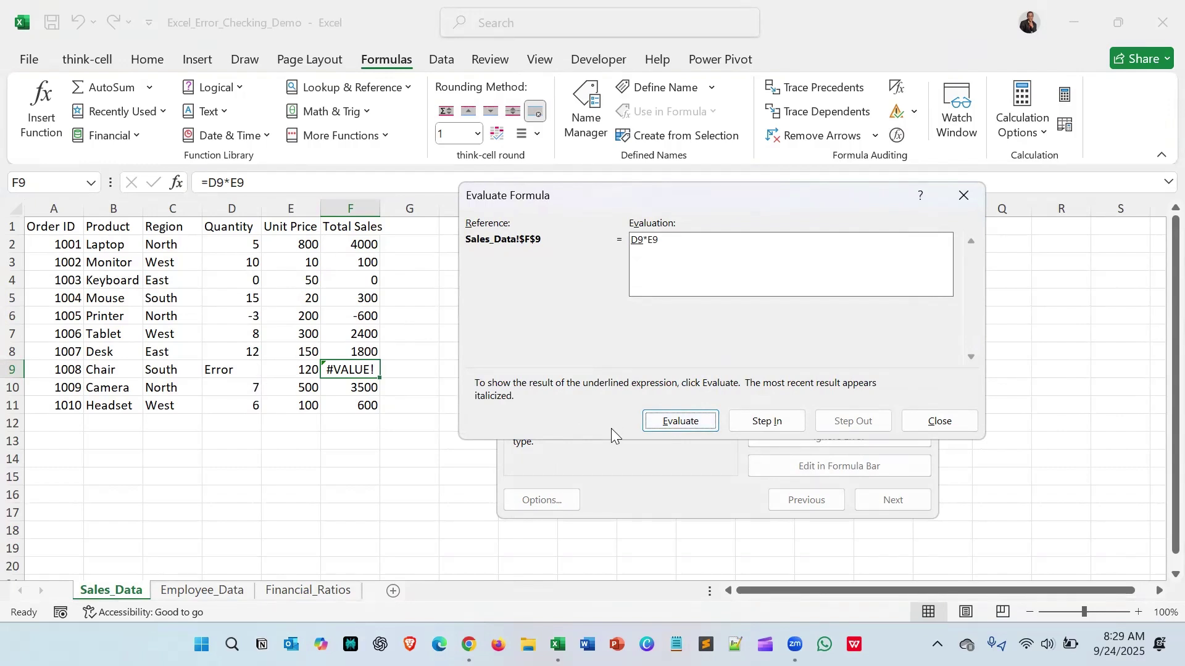
pyautogui.click(688, 423)
pyautogui.click(683, 421)
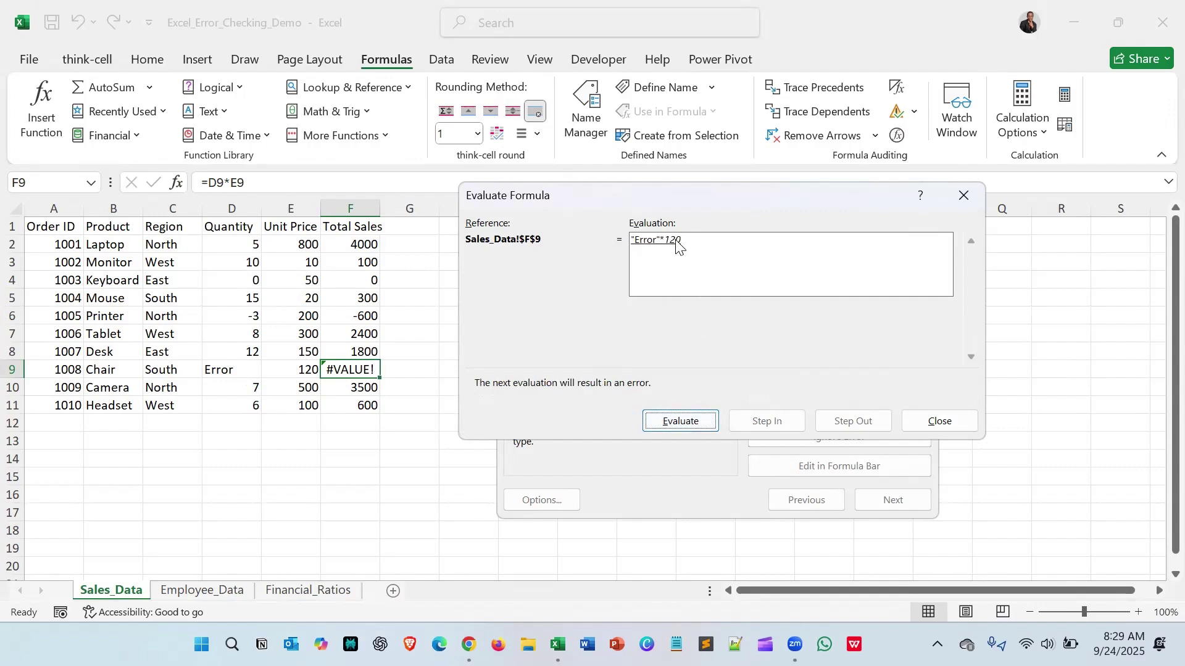
pyautogui.click(692, 421)
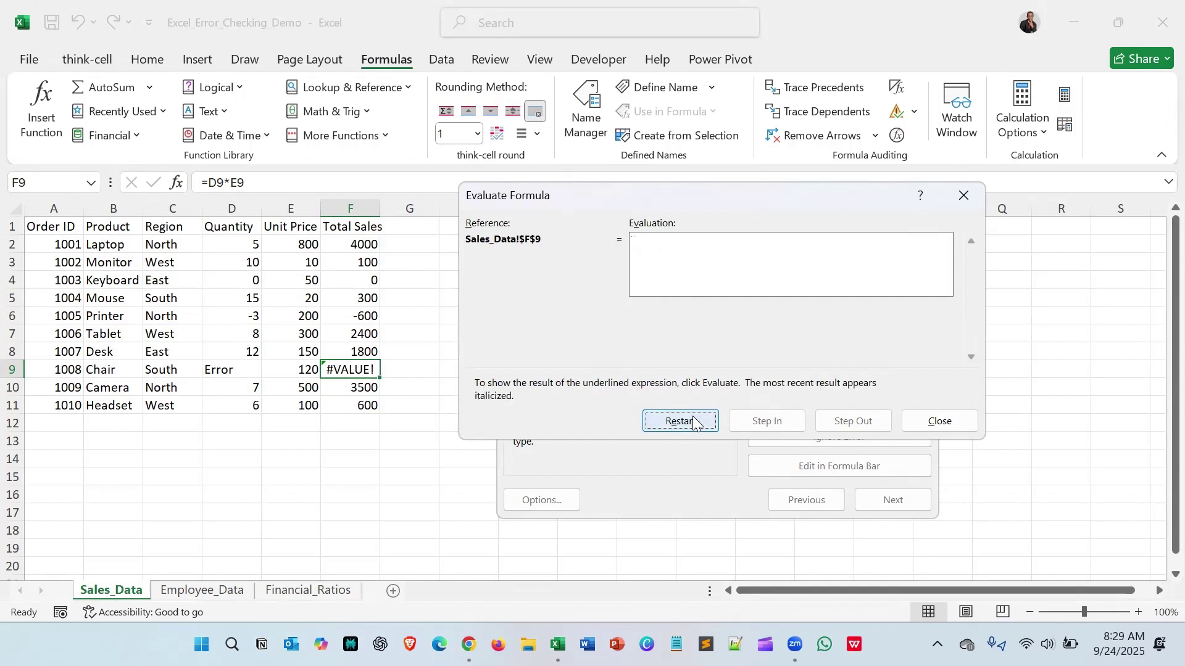
pyautogui.click(927, 427)
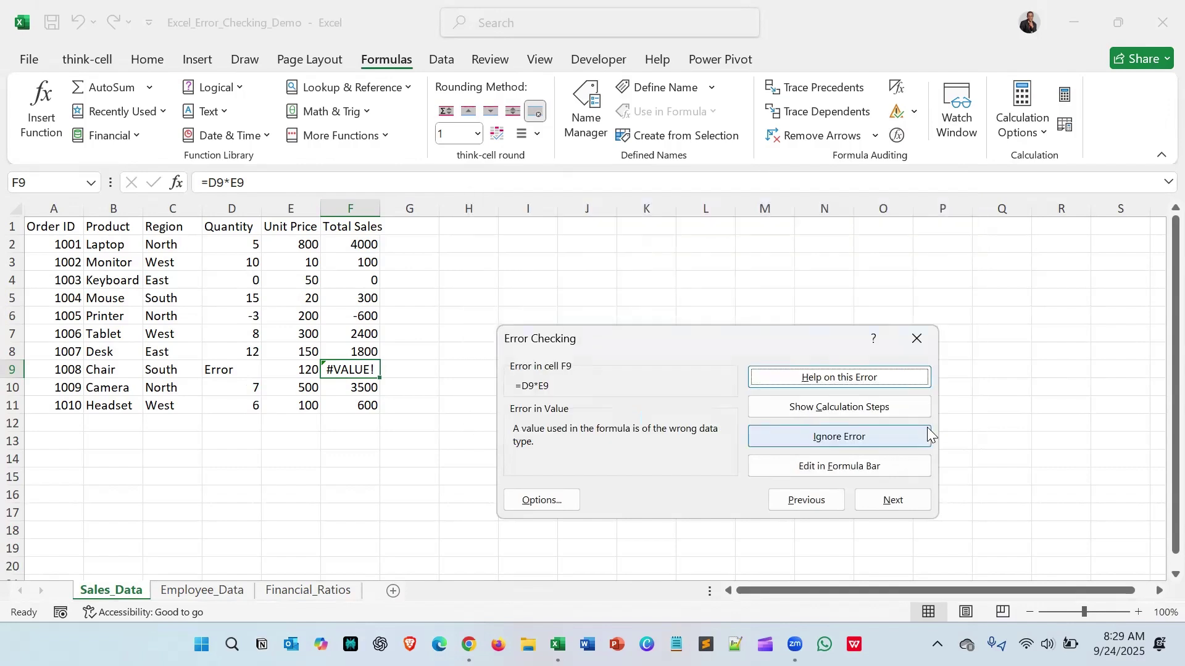
# Edit the inputs of the F9 formula by replacing the Chair's quantity text in cell D9 with 5.
pyautogui.click(840, 467)
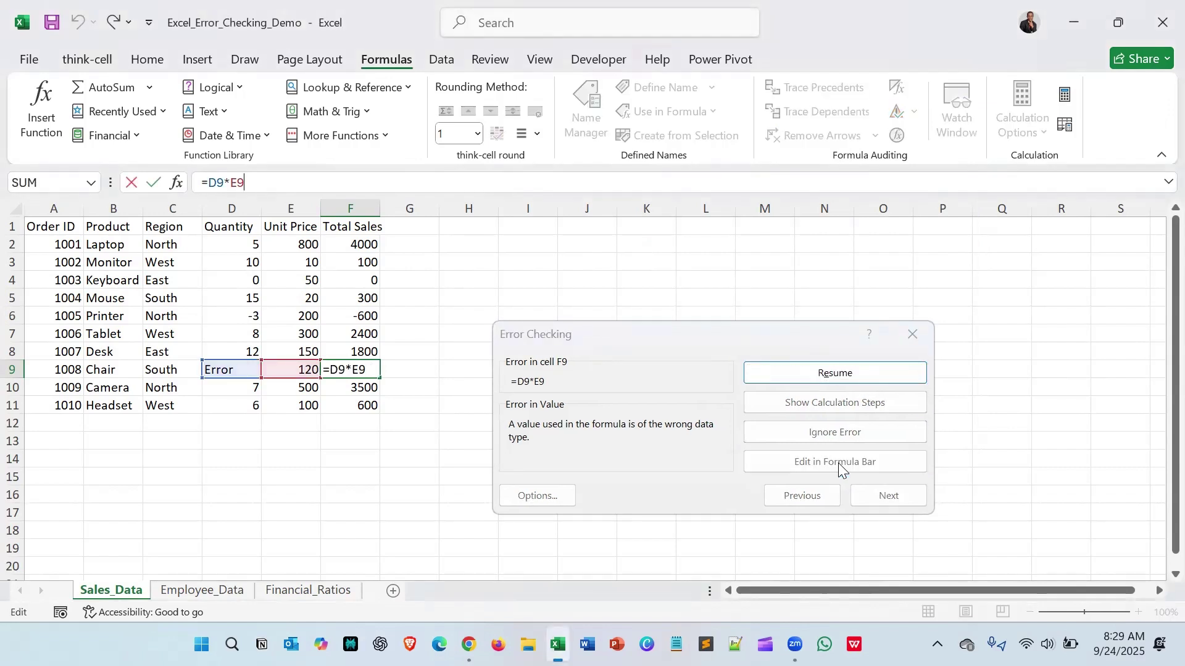
pyautogui.doubleClick(226, 372)
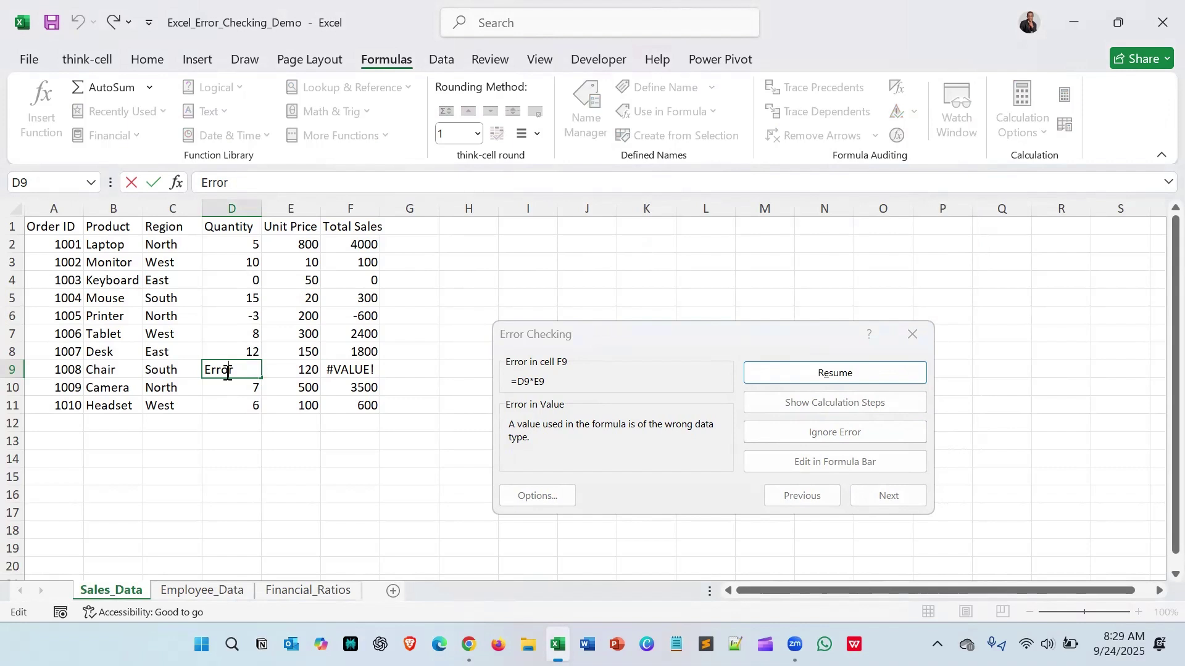
pyautogui.press('BackSpace')
pyautogui.press('BackSpace')
pyautogui.press('BackSpace')
pyautogui.press('BackSpace')
pyautogui.press('BackSpace')
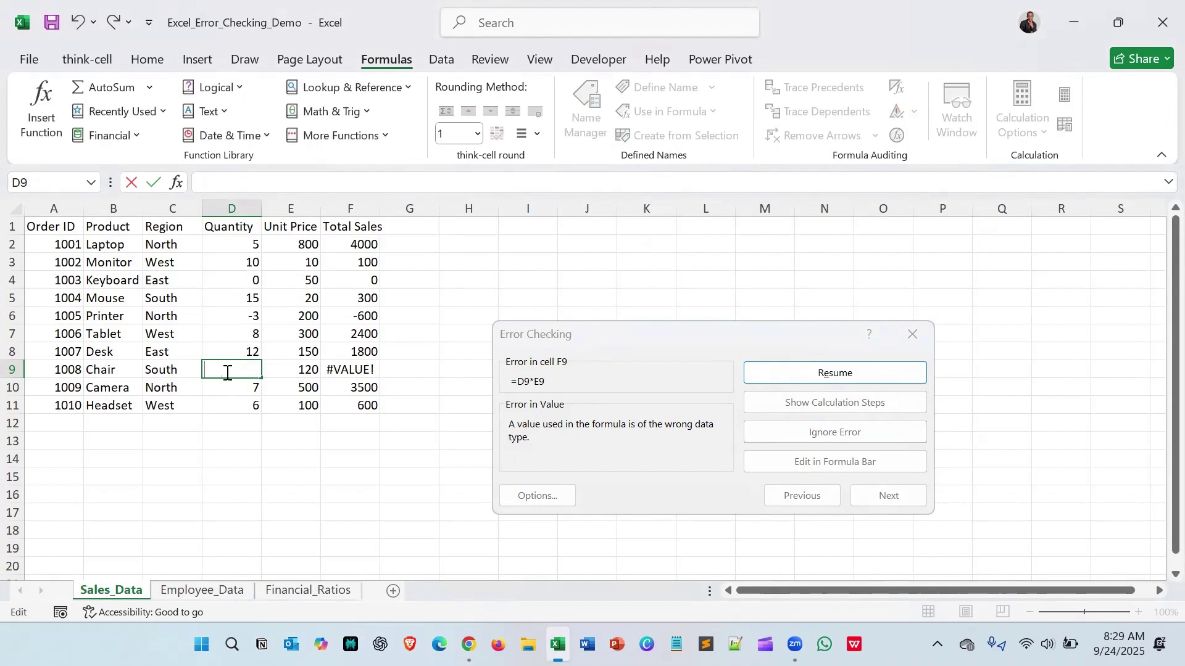
pyautogui.write('5')
pyautogui.hotkey('ctrl', 'Return')
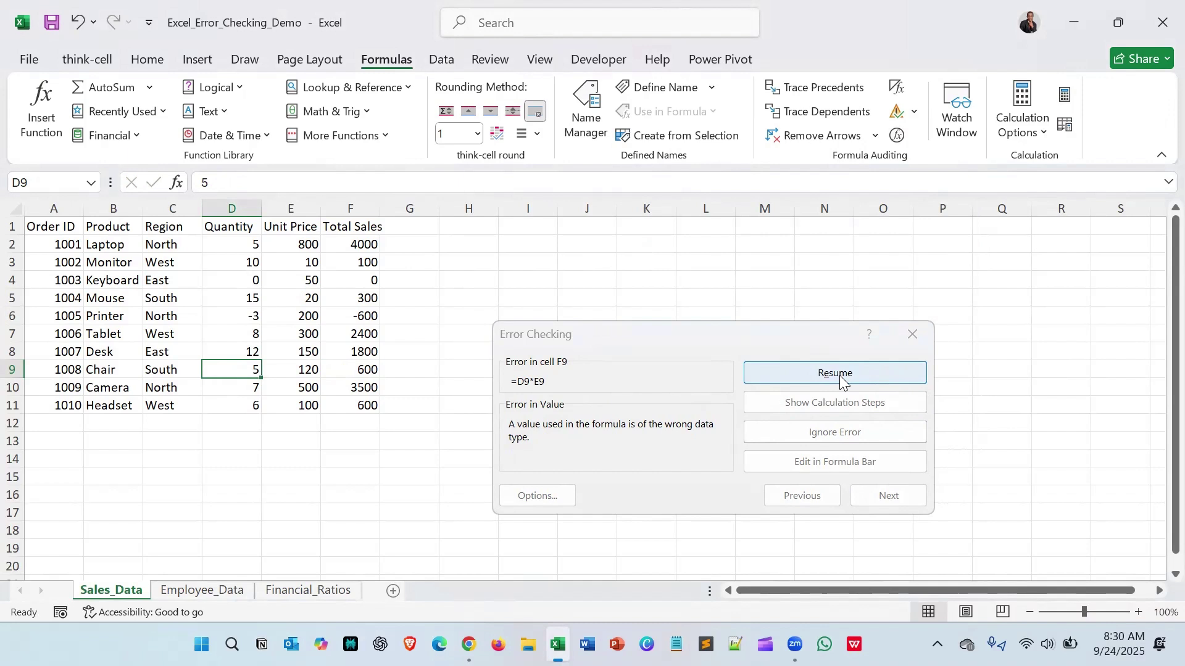
# Resume and finish the Sales_Data error check, and start error checking on the Profit Margin cell E5 in the Financial_Ratios sheet.
pyautogui.click(819, 379)
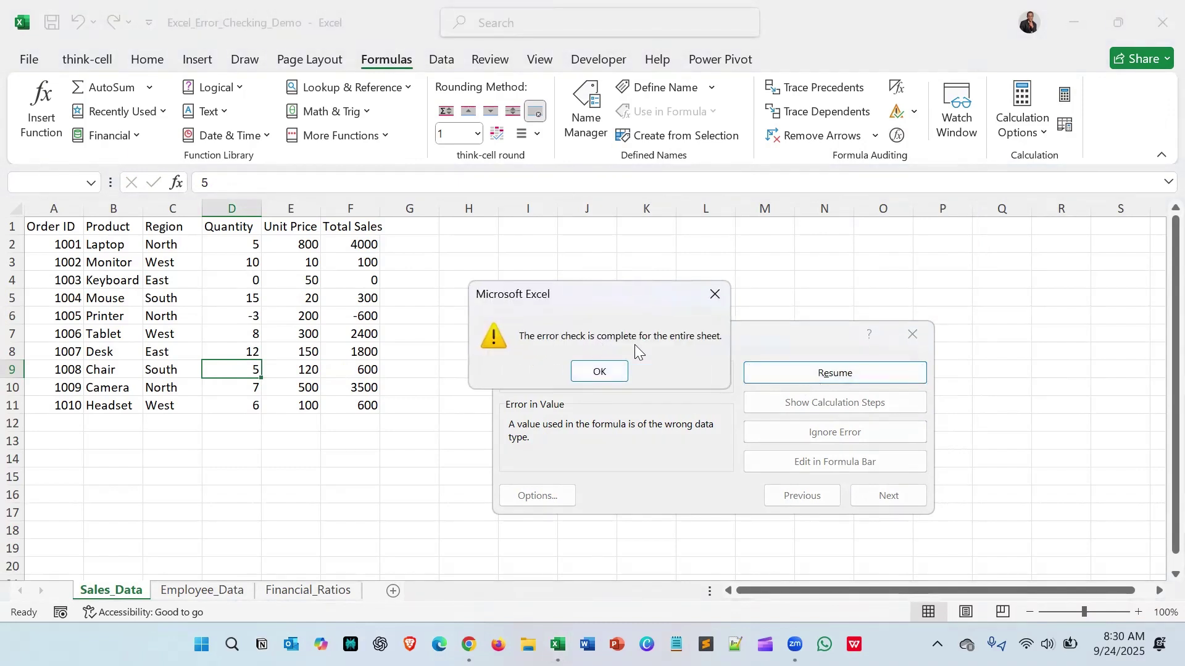
pyautogui.click(617, 371)
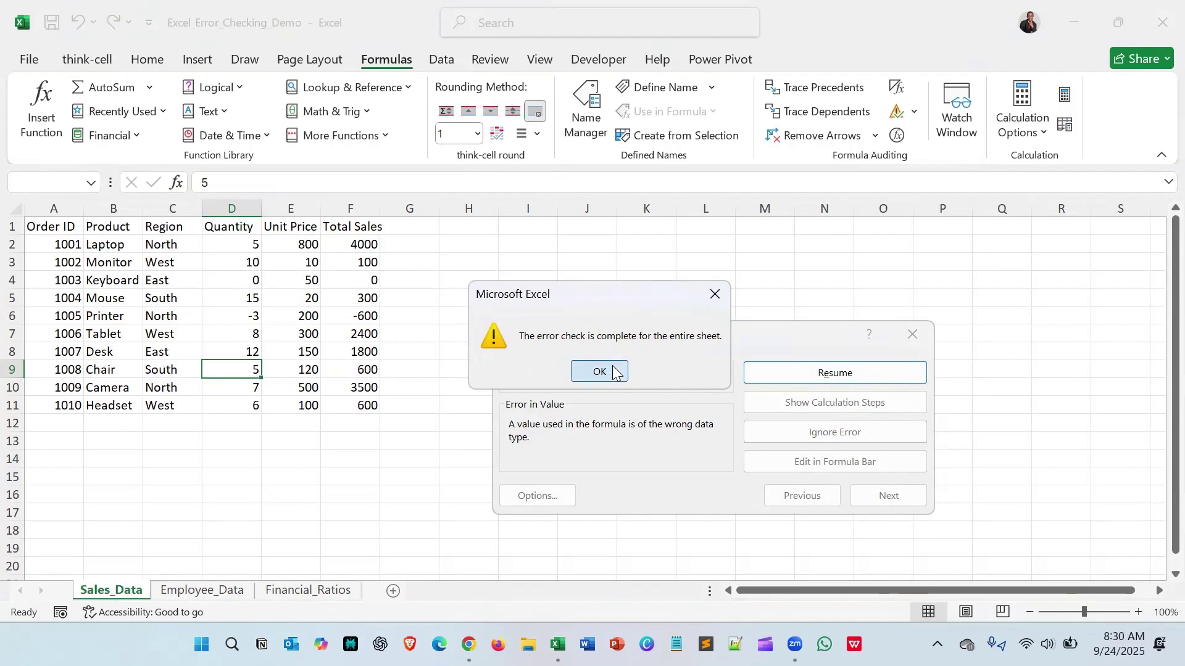
pyautogui.click(318, 590)
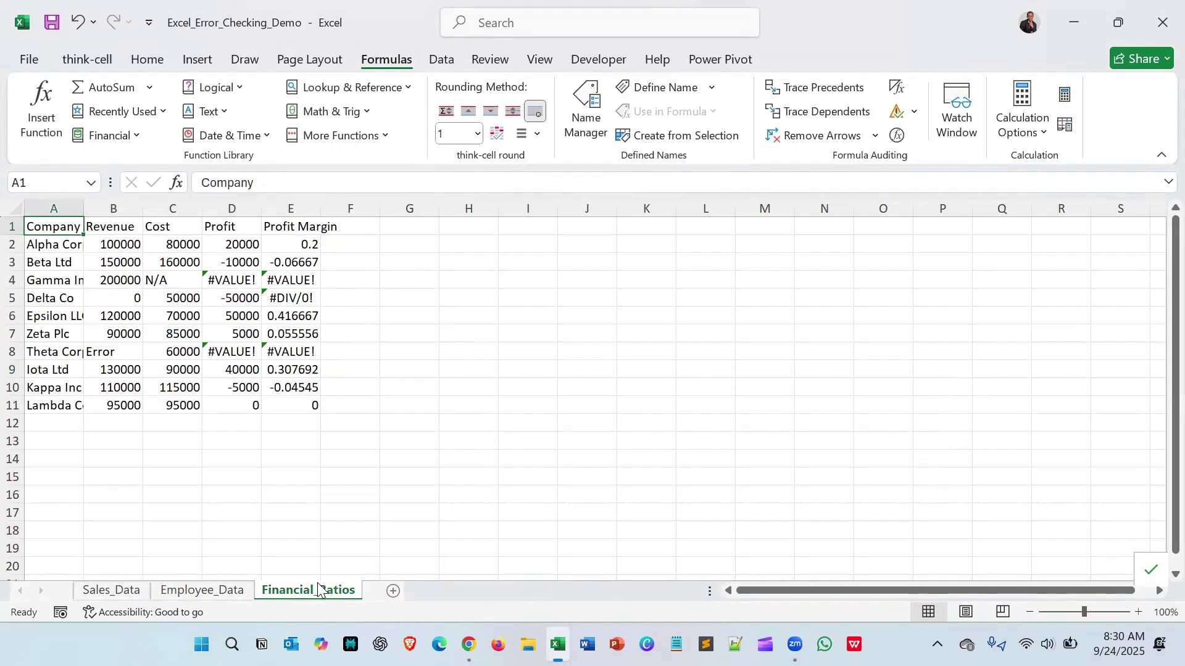
pyautogui.click(298, 295)
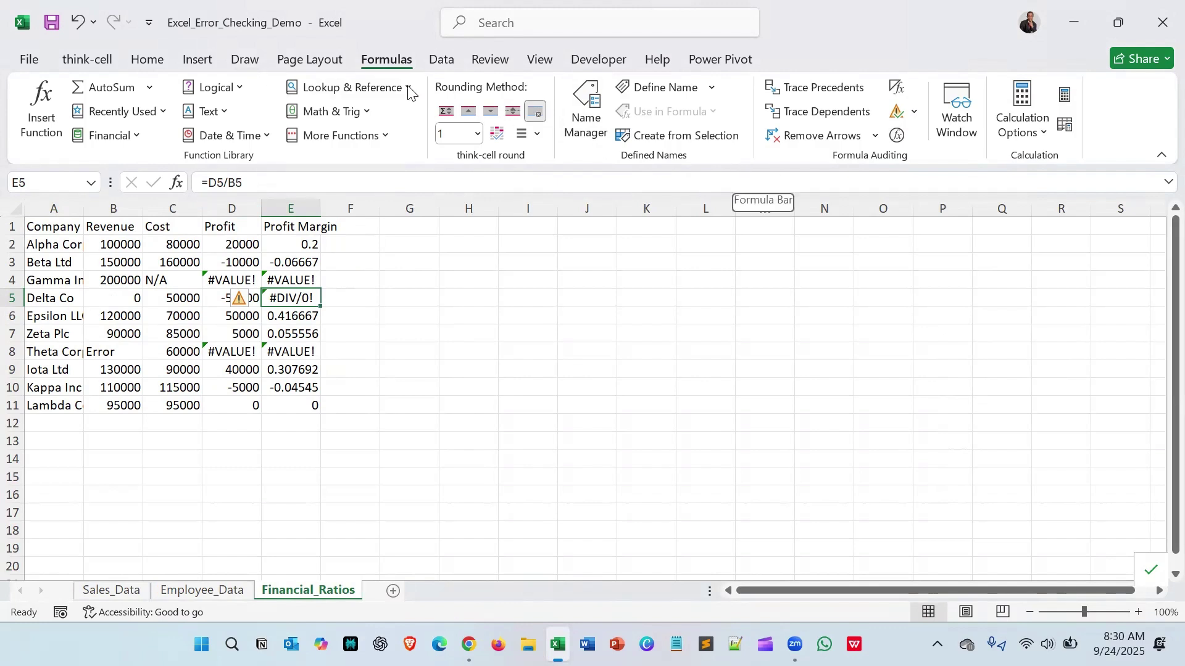
pyautogui.click(900, 115)
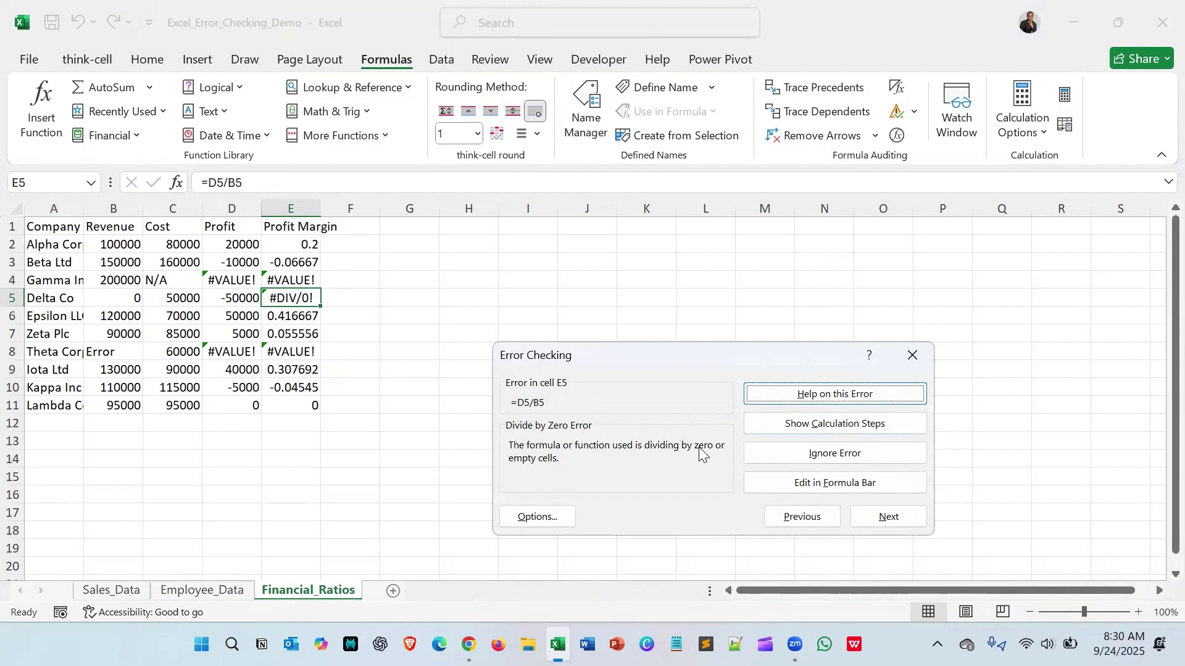
# Show the calculation steps for the formula in E5 and evaluate it through to its result.
pyautogui.click(819, 425)
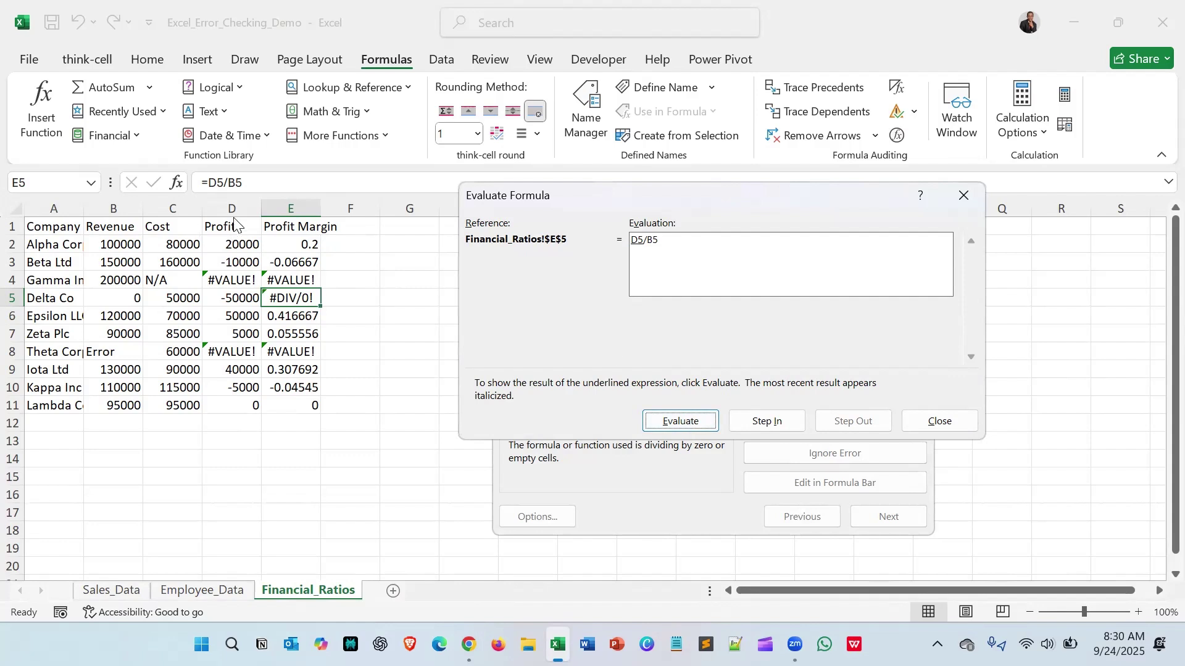
pyautogui.click(699, 432)
pyautogui.click(670, 424)
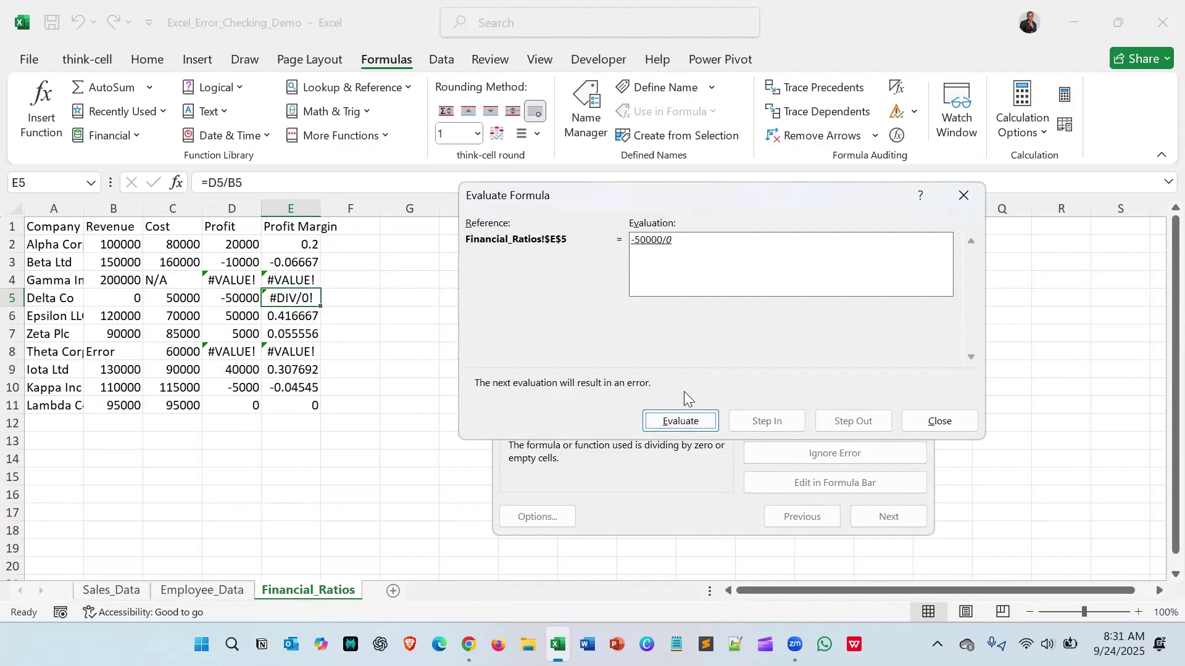
pyautogui.click(685, 425)
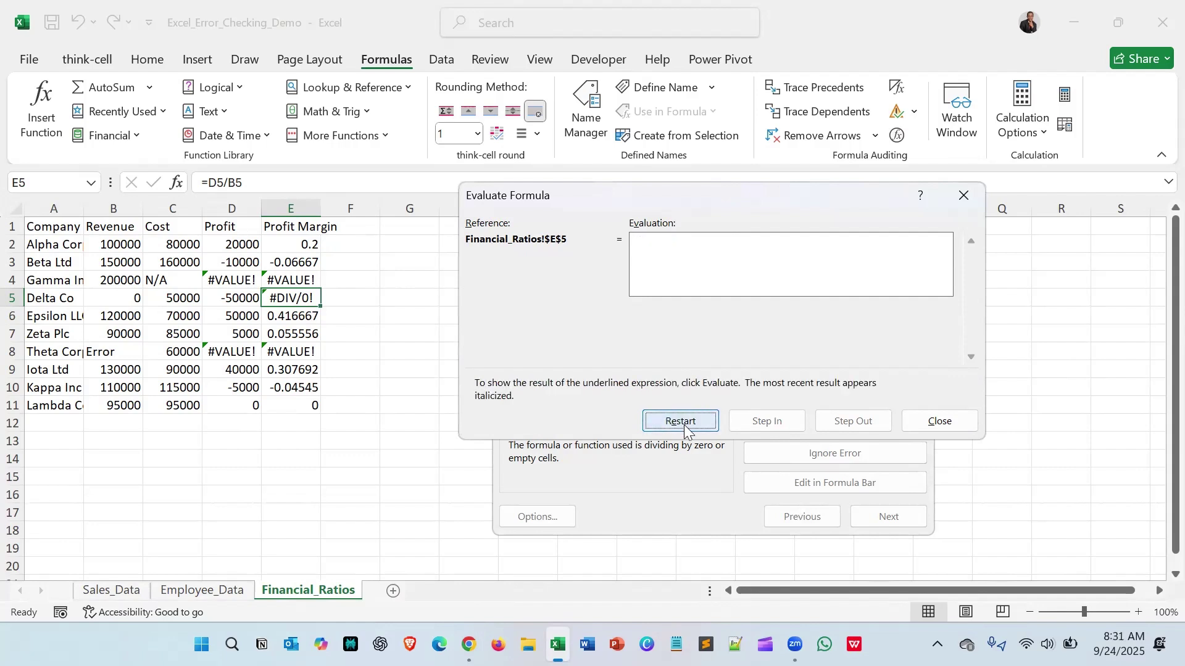
pyautogui.click(941, 422)
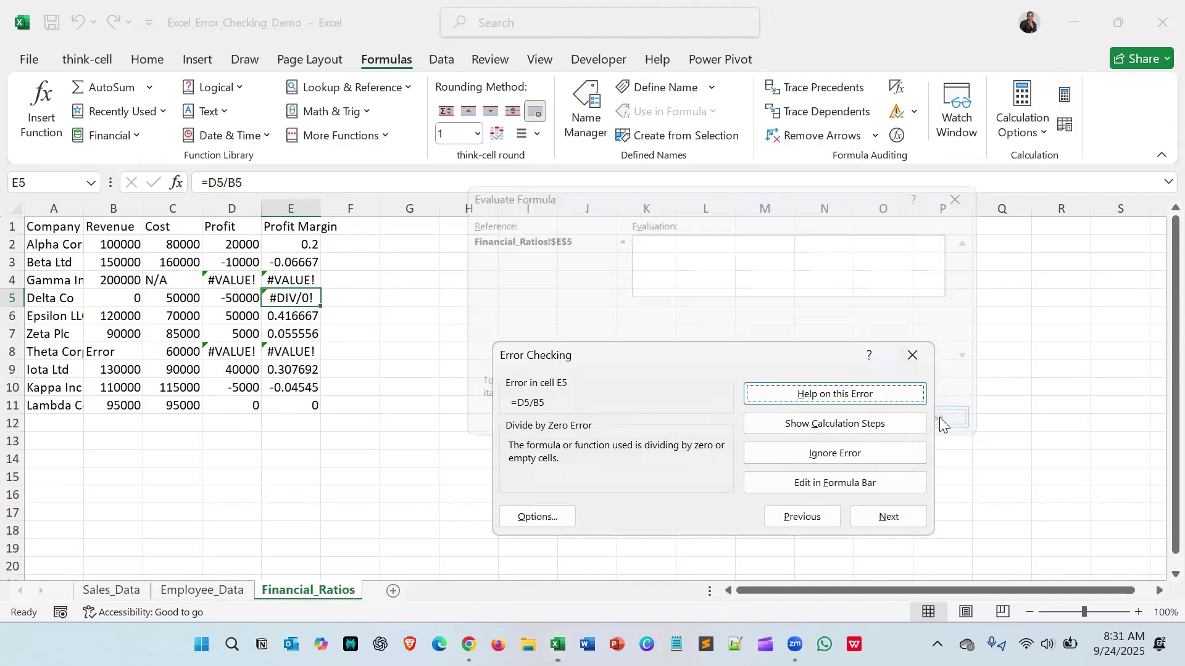
# Replace Delta Co's revenue in cell B5 with 20000, and resume the error check before closing it.
pyautogui.click(858, 485)
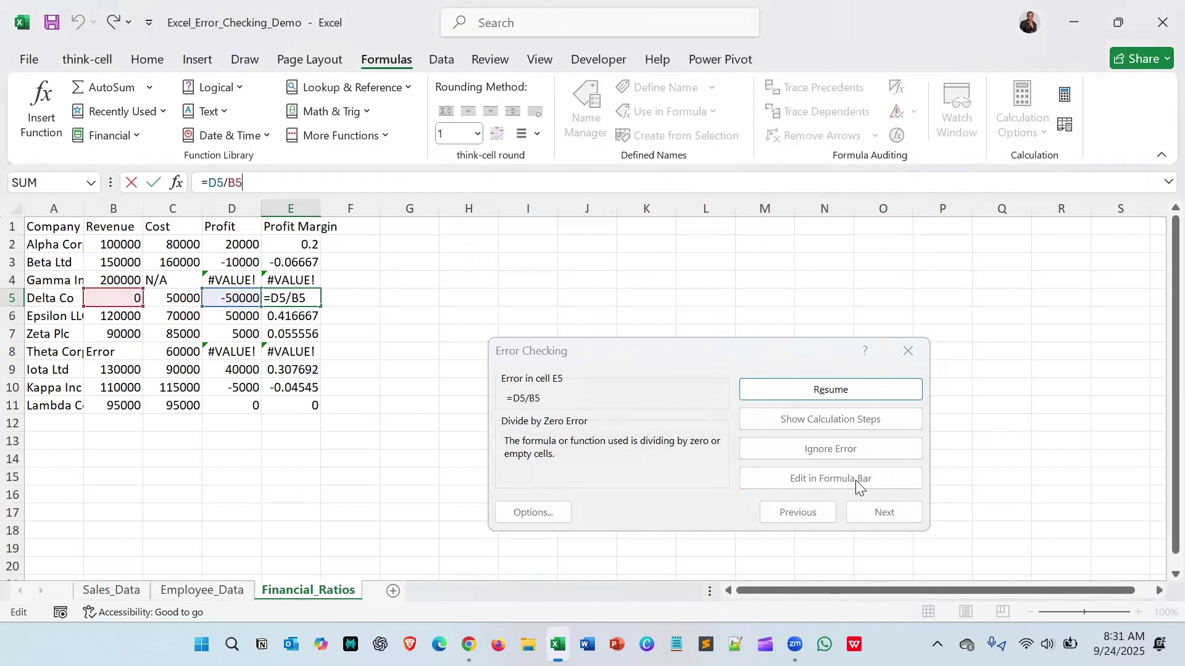
pyautogui.click(134, 299)
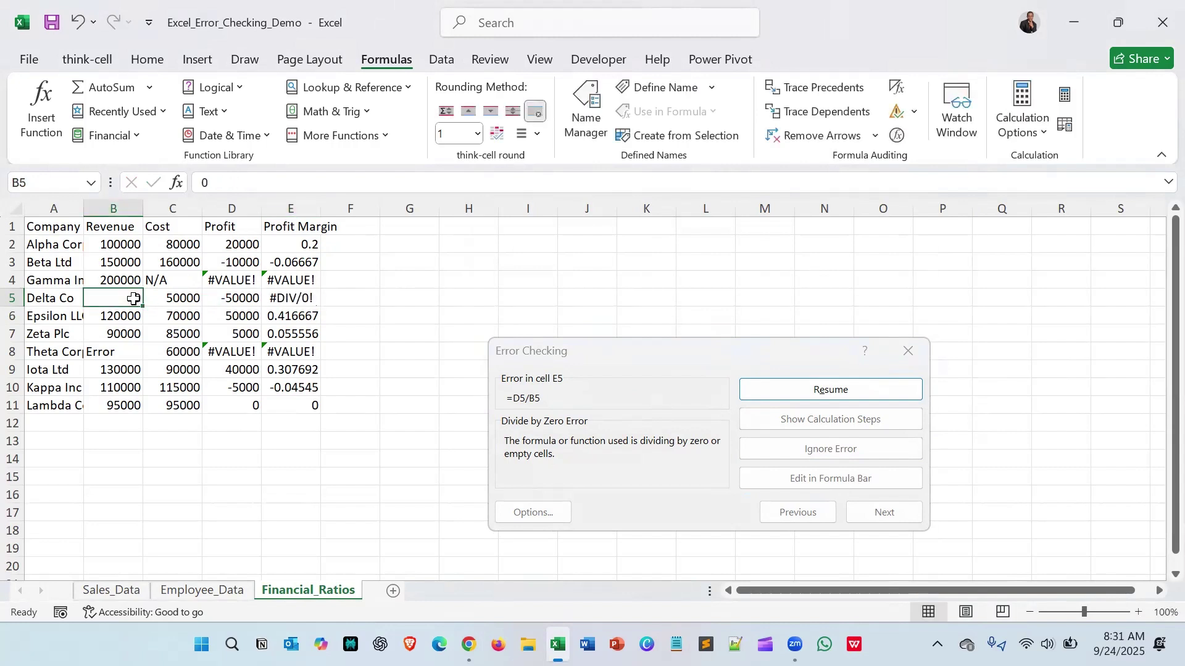
pyautogui.doubleClick(134, 299)
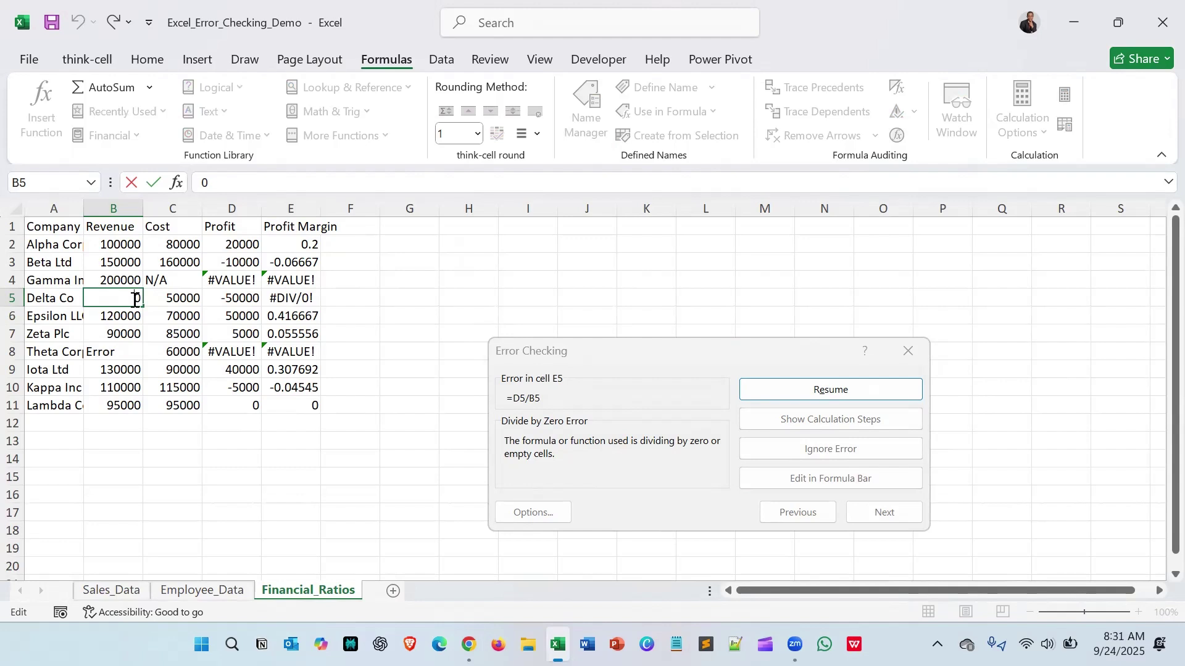
pyautogui.press('BackSpace')
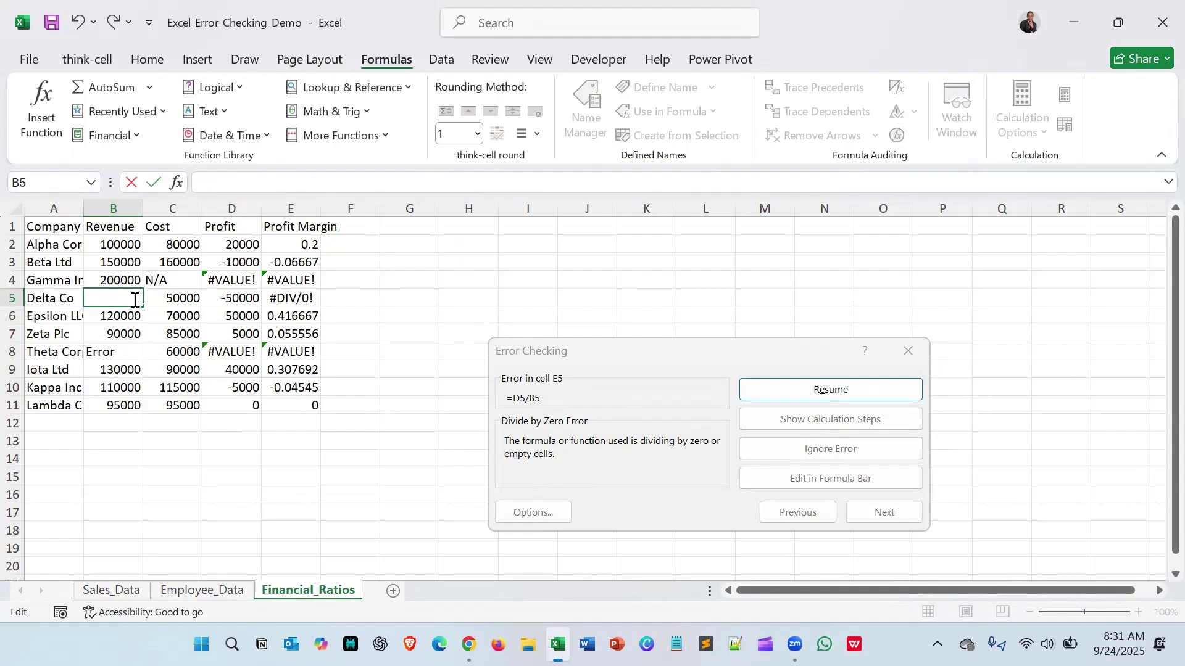
pyautogui.write('2')
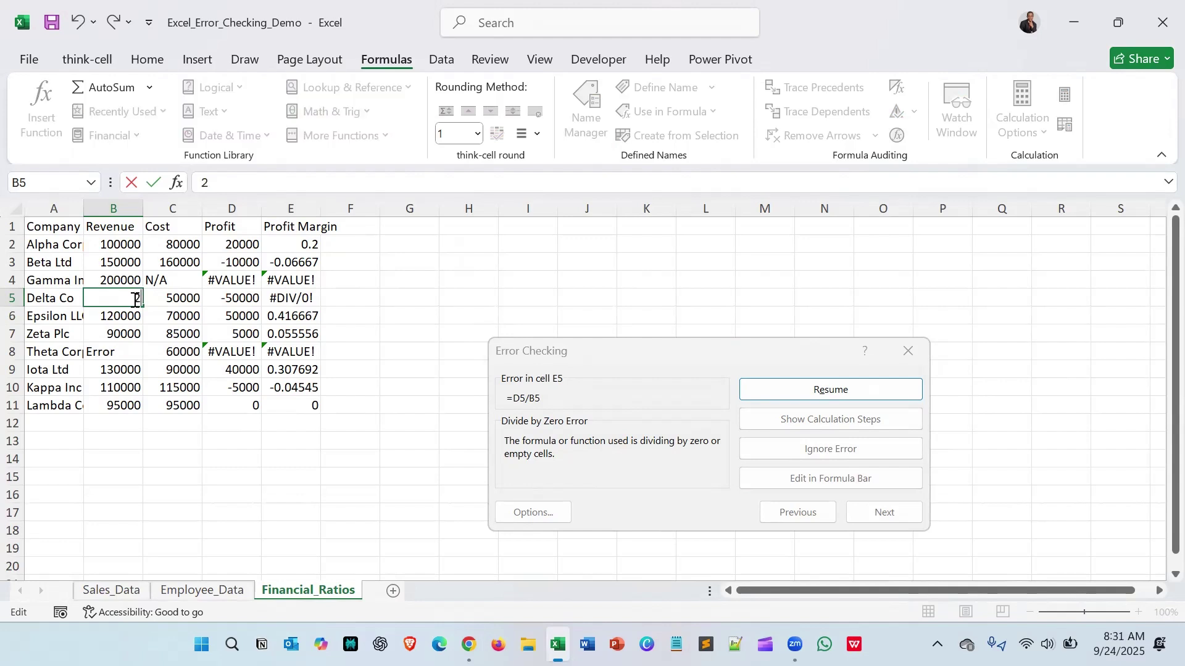
pyautogui.write('00000')
pyautogui.press('BackSpace')
pyautogui.hotkey('ctrl', 'Return')
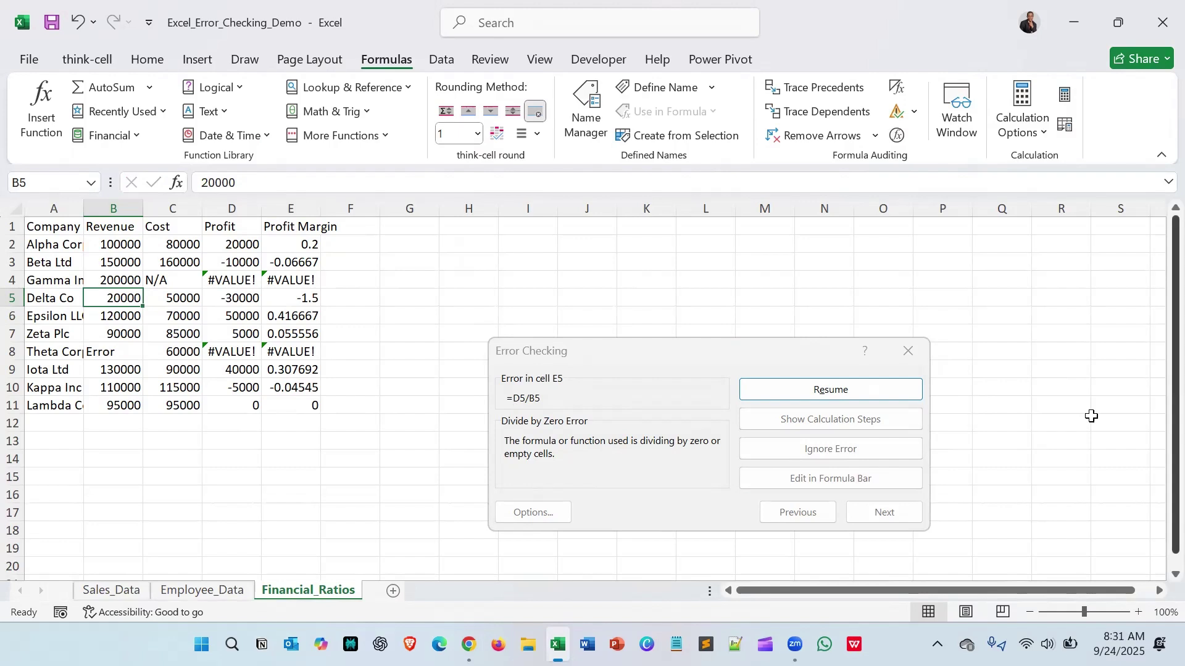
pyautogui.click(820, 392)
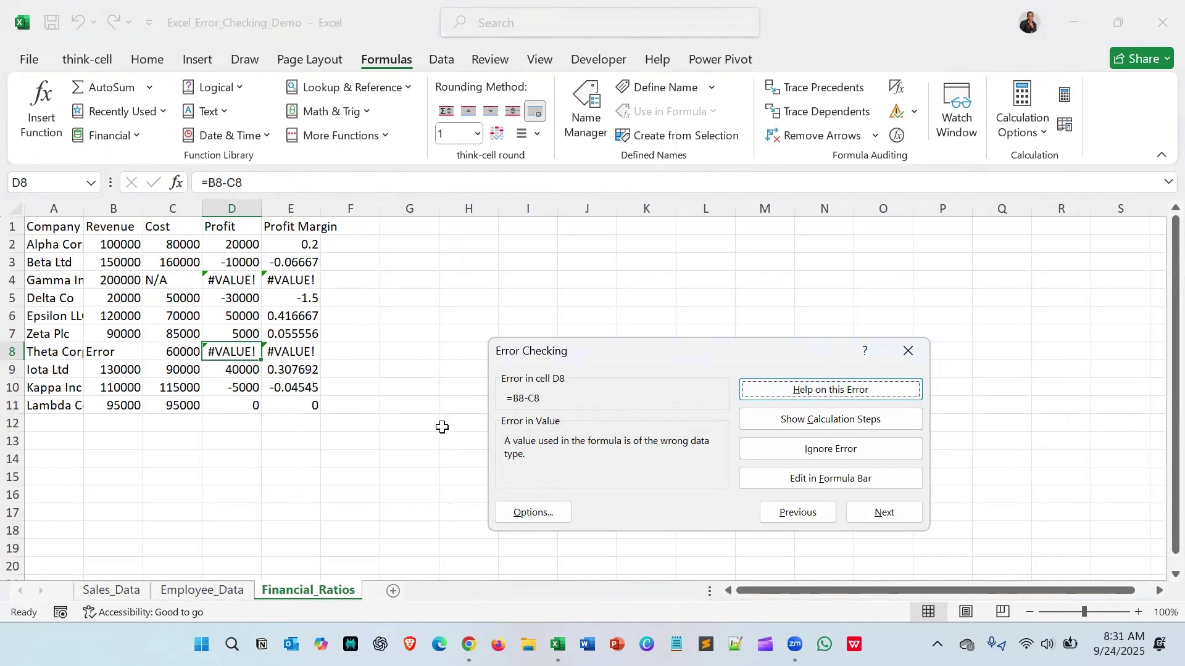
pyautogui.click(907, 360)
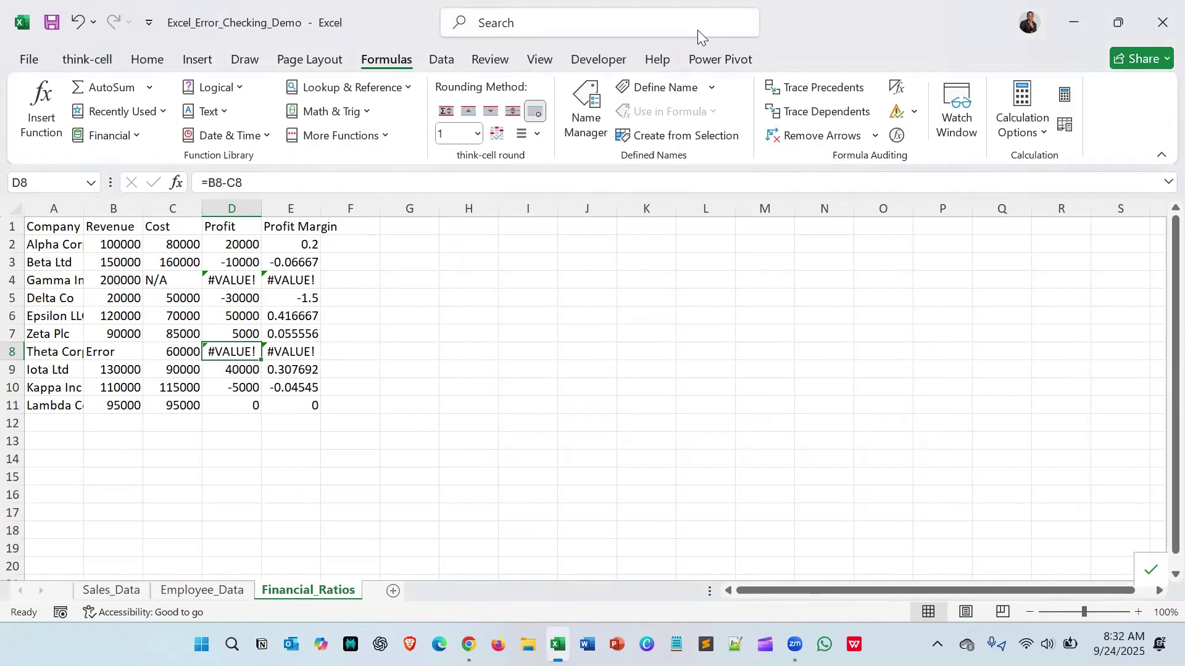